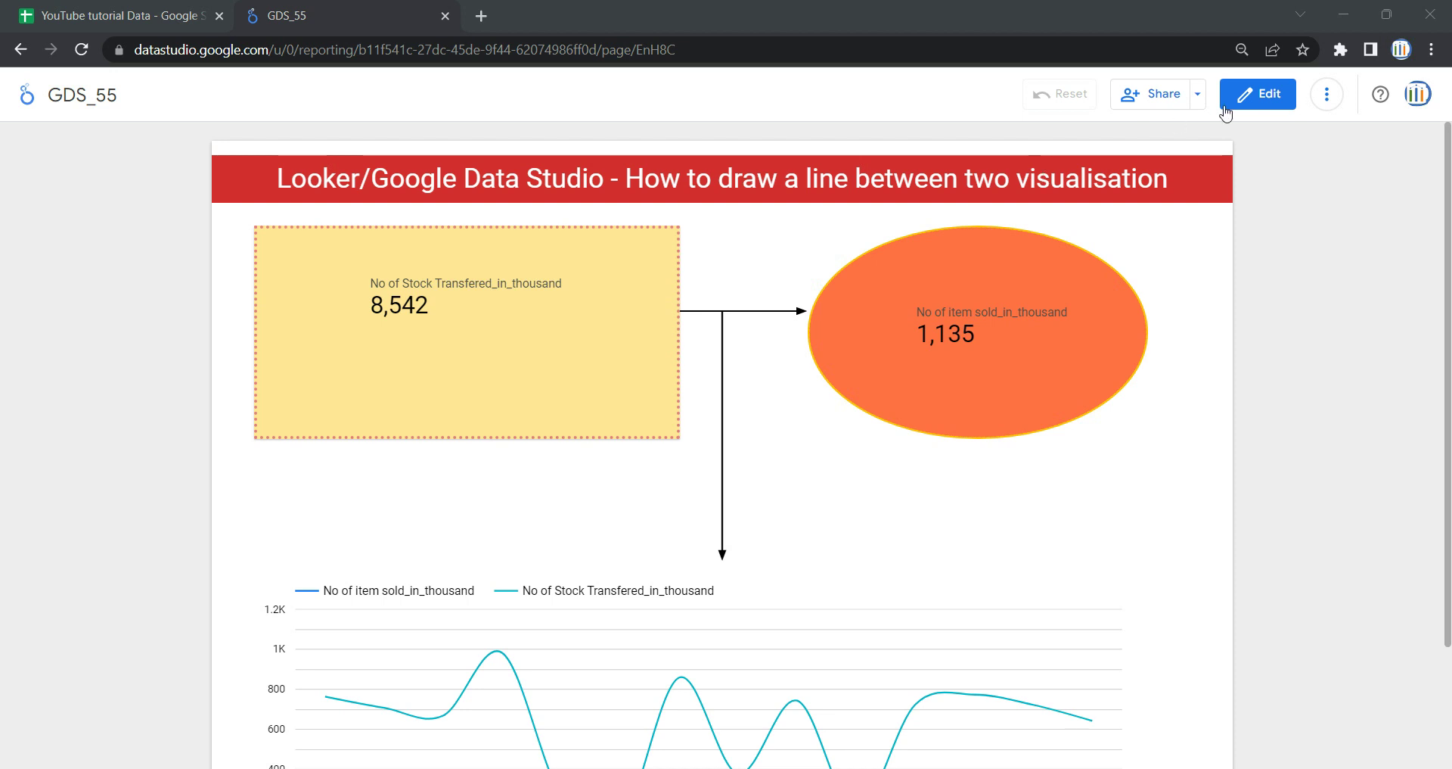
Enter edit mode and delete the horizontal and vertical arrows between the shapes.
click(1256, 102)
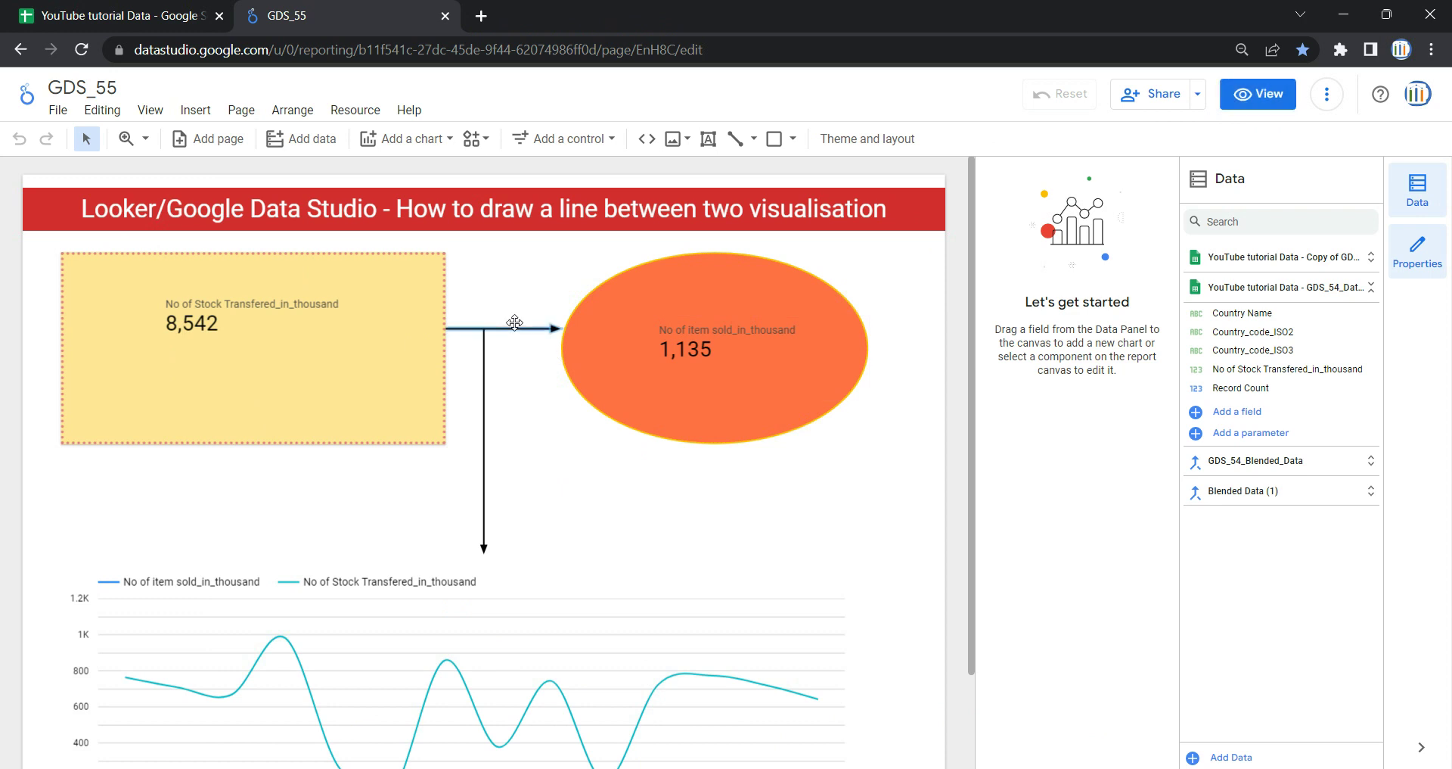
click(515, 323)
key(Delete)
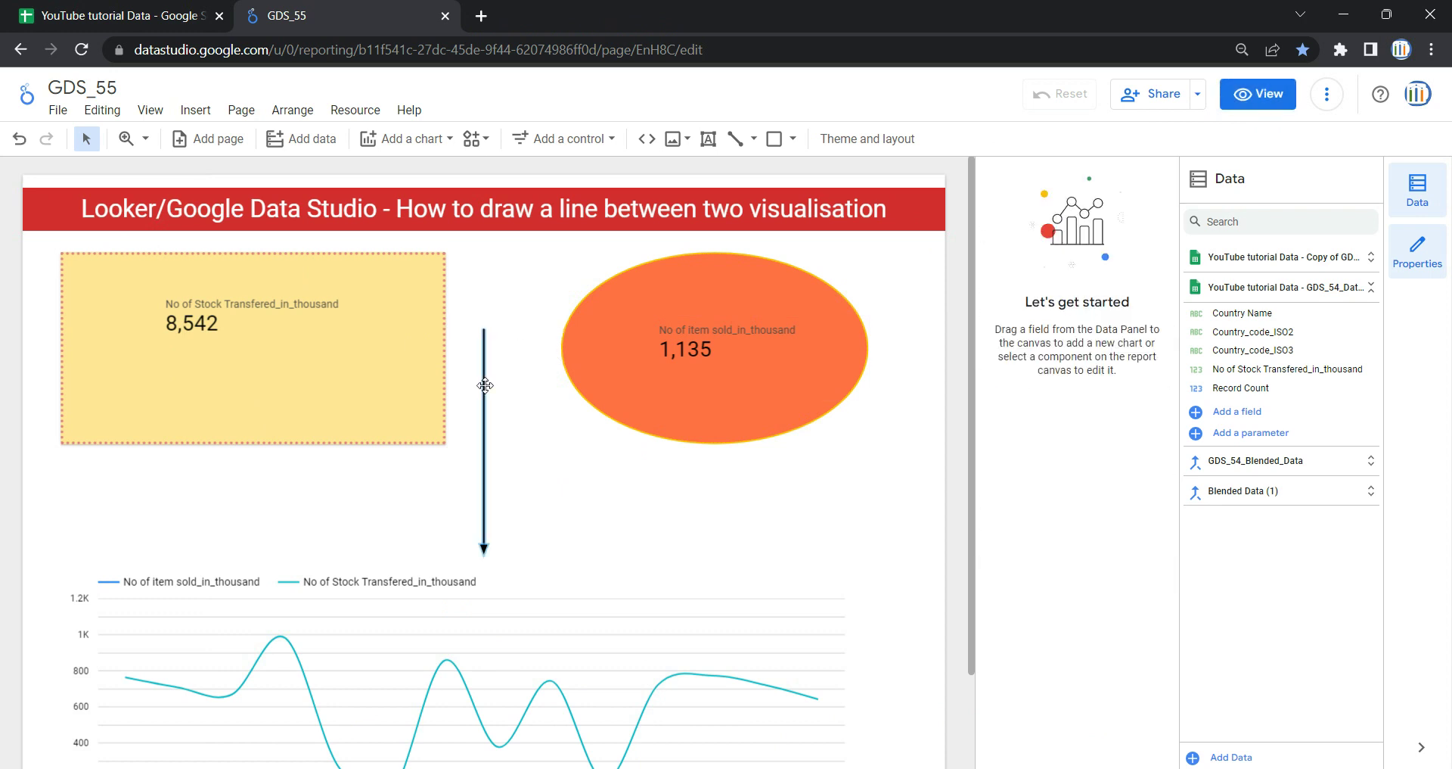
click(484, 384)
key(Delete)
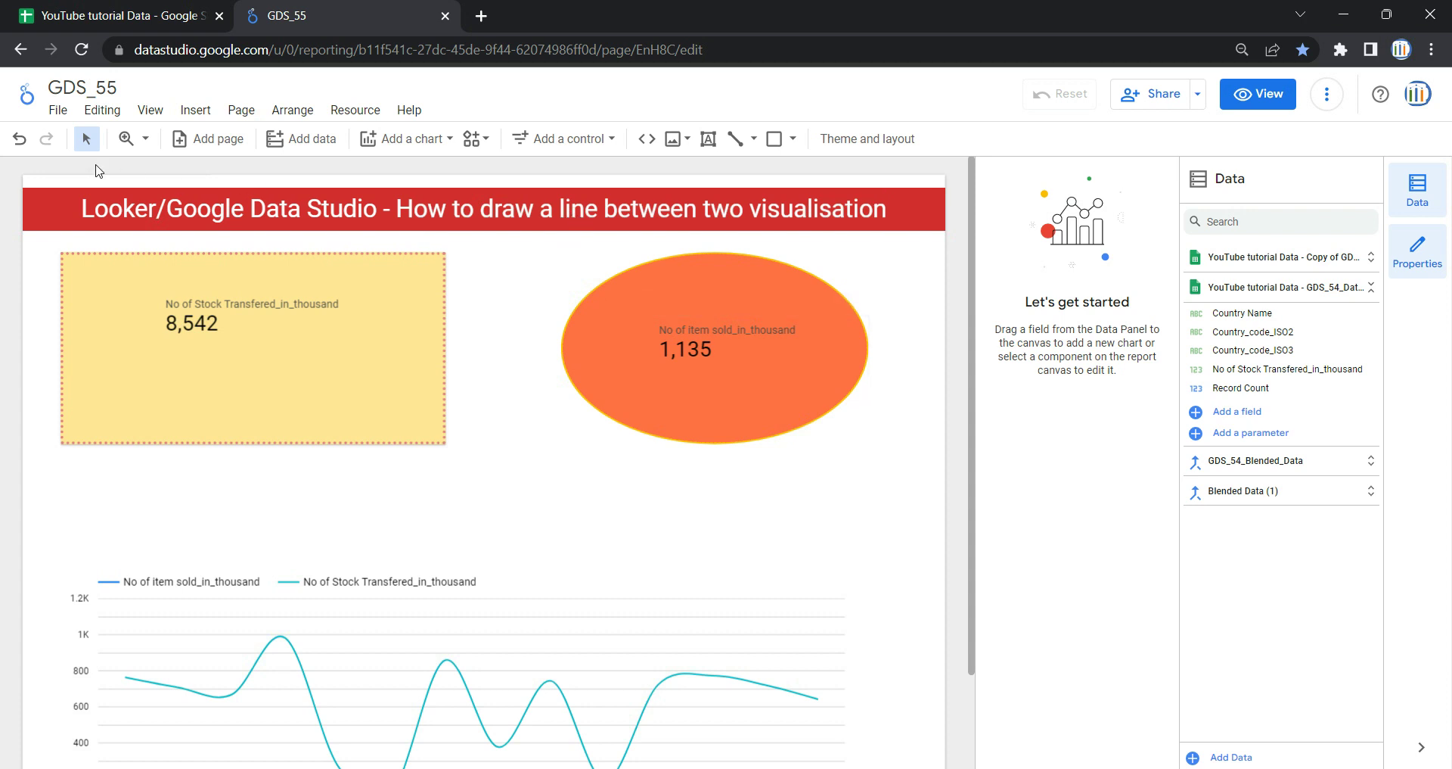
Draw a plain straight line from the yellow scorecard's right edge to the orange oval's left edge.
click(745, 144)
click(754, 140)
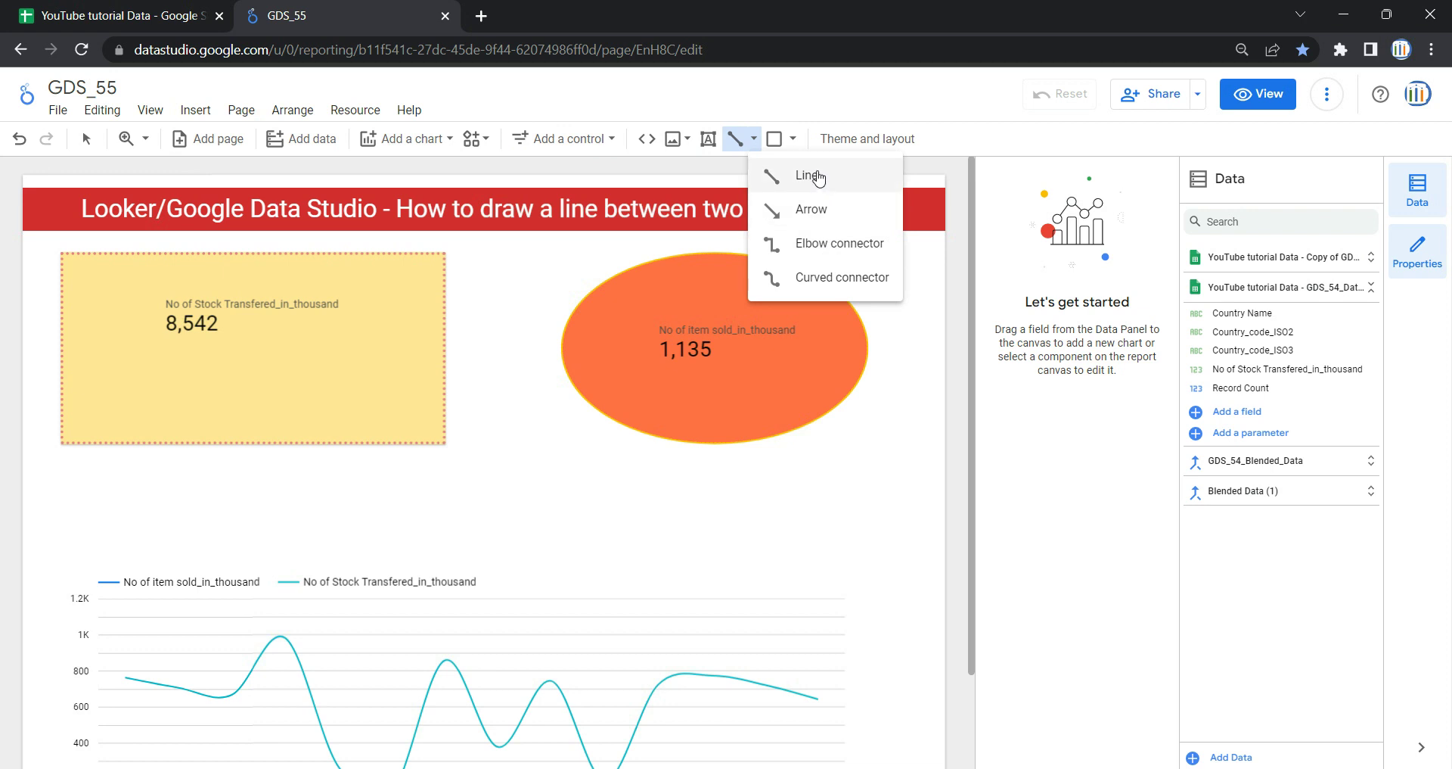
click(818, 177)
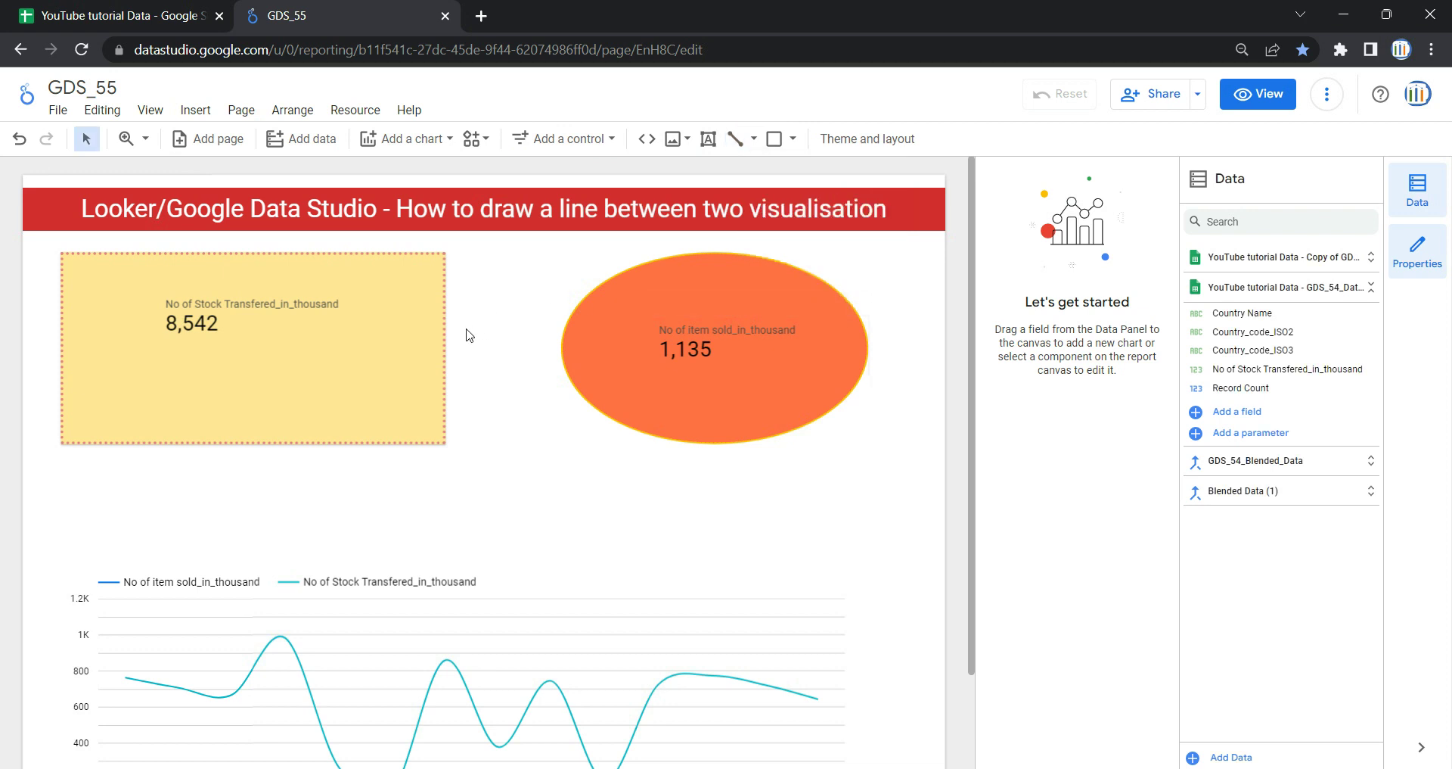
drag(452, 330, 560, 334)
click(754, 138)
click(783, 175)
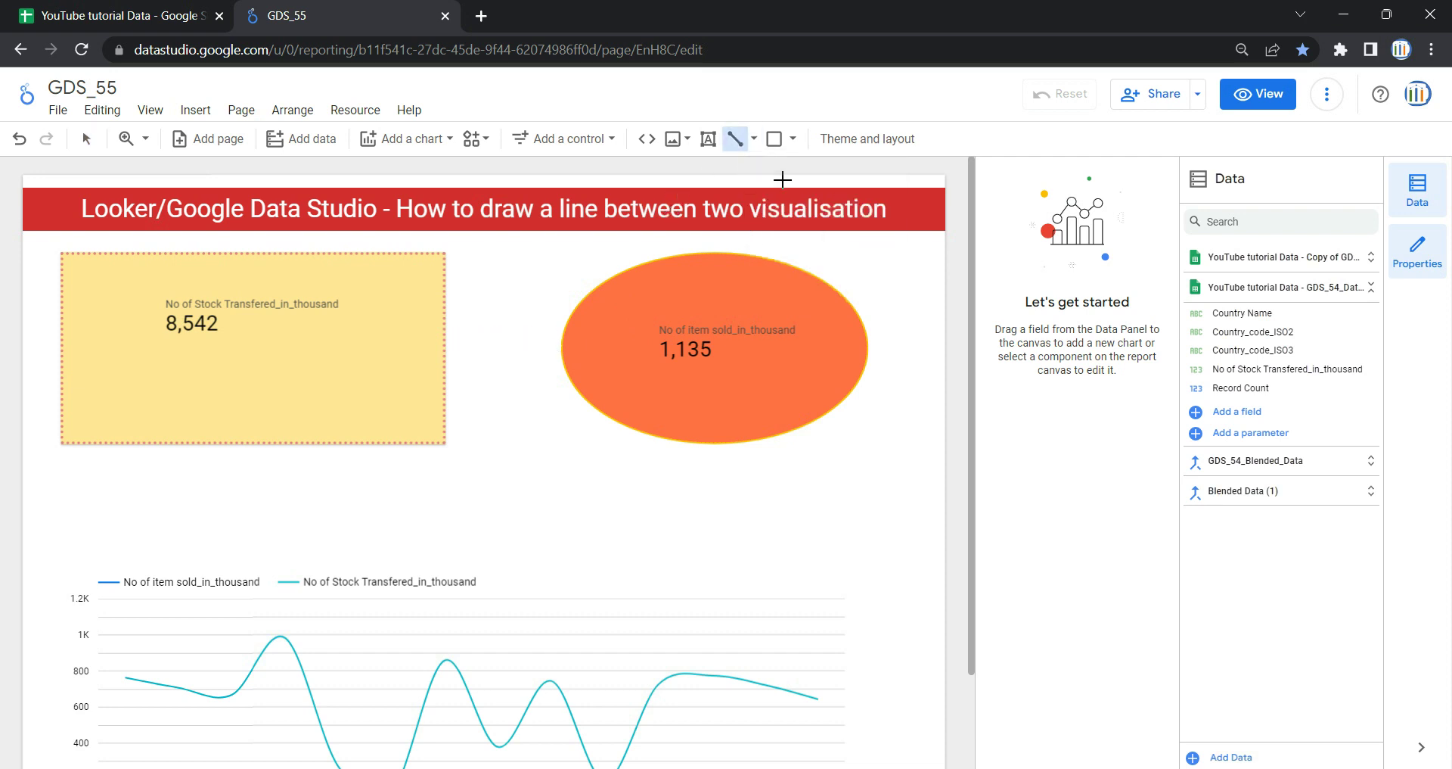
drag(446, 330, 565, 333)
click(535, 378)
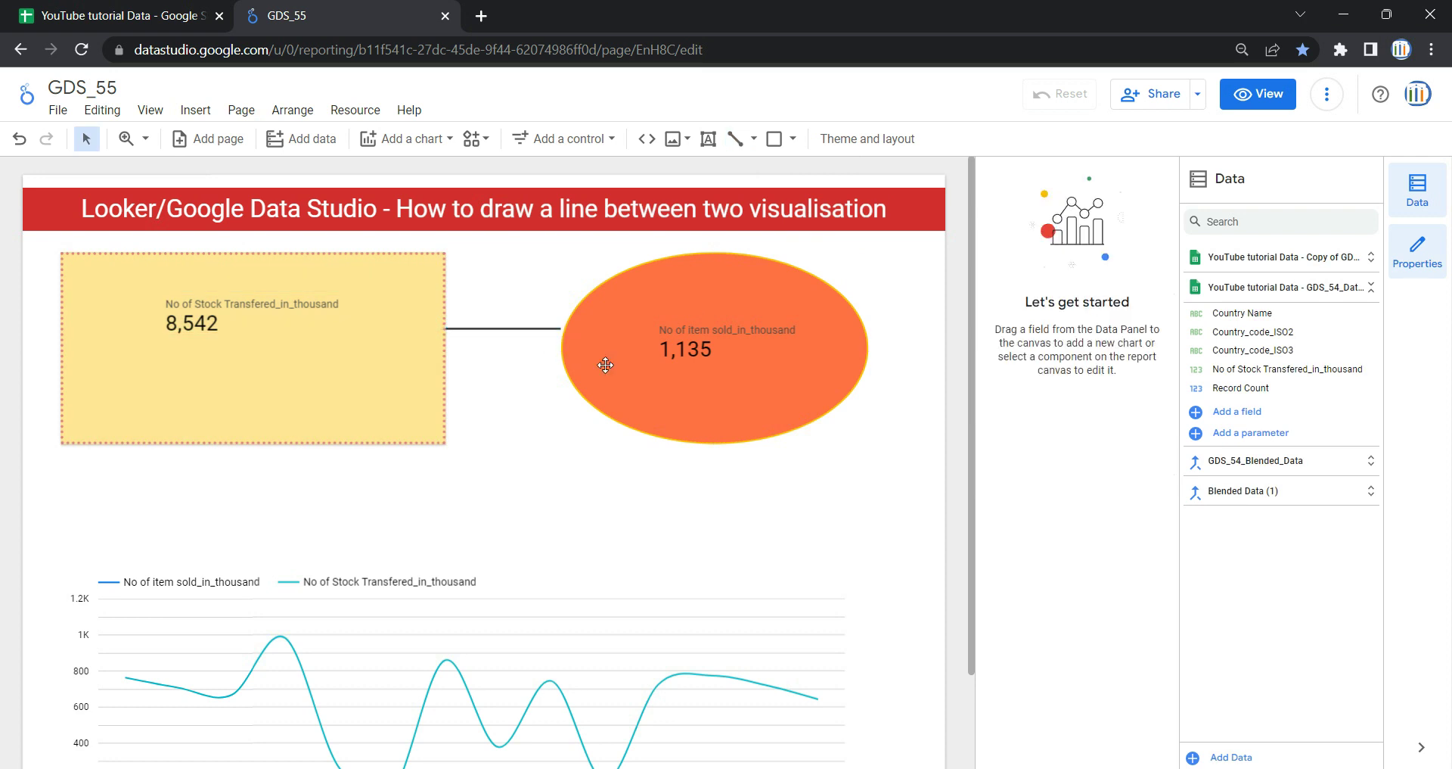
Draw an arrow from the middle of the straight connecting line down toward the line chart.
click(756, 139)
click(756, 139)
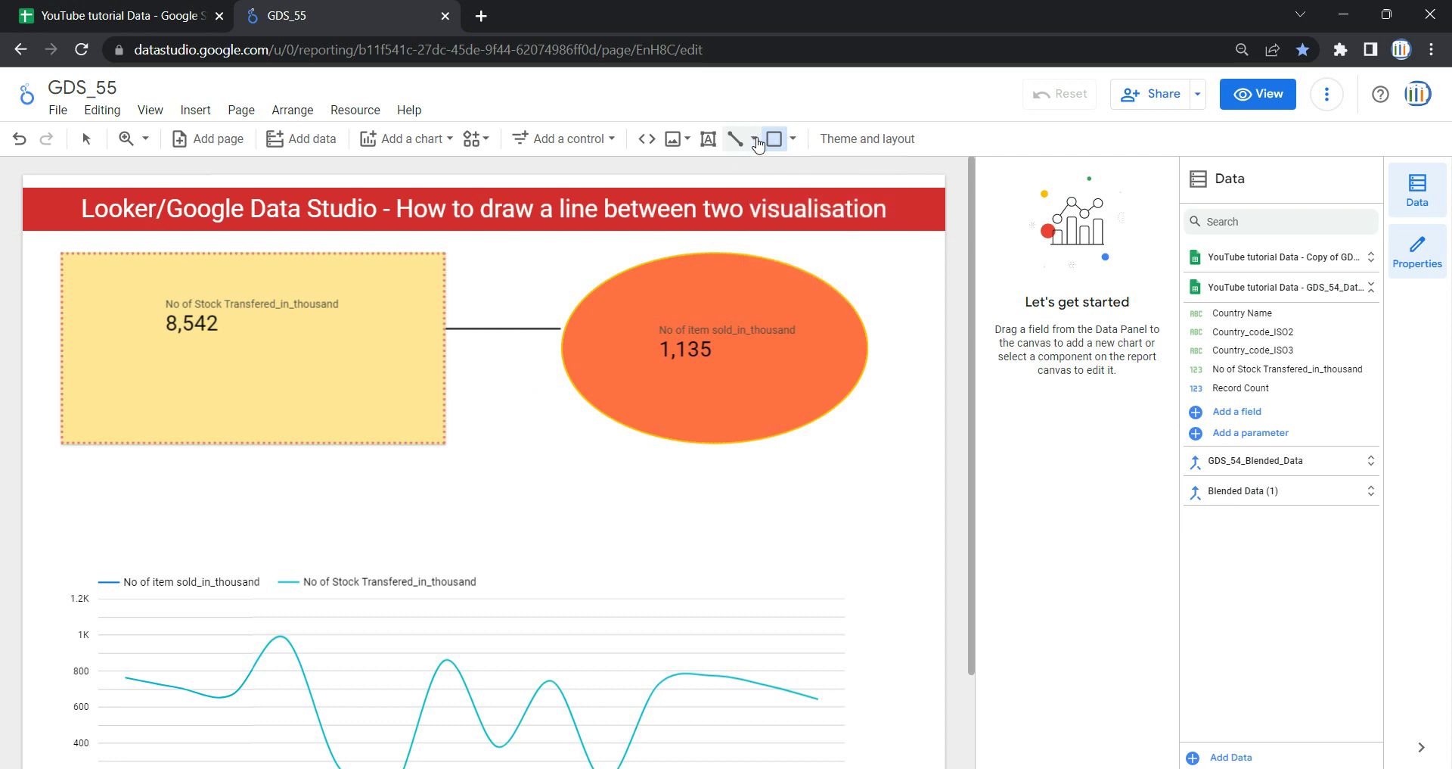
click(755, 139)
click(786, 206)
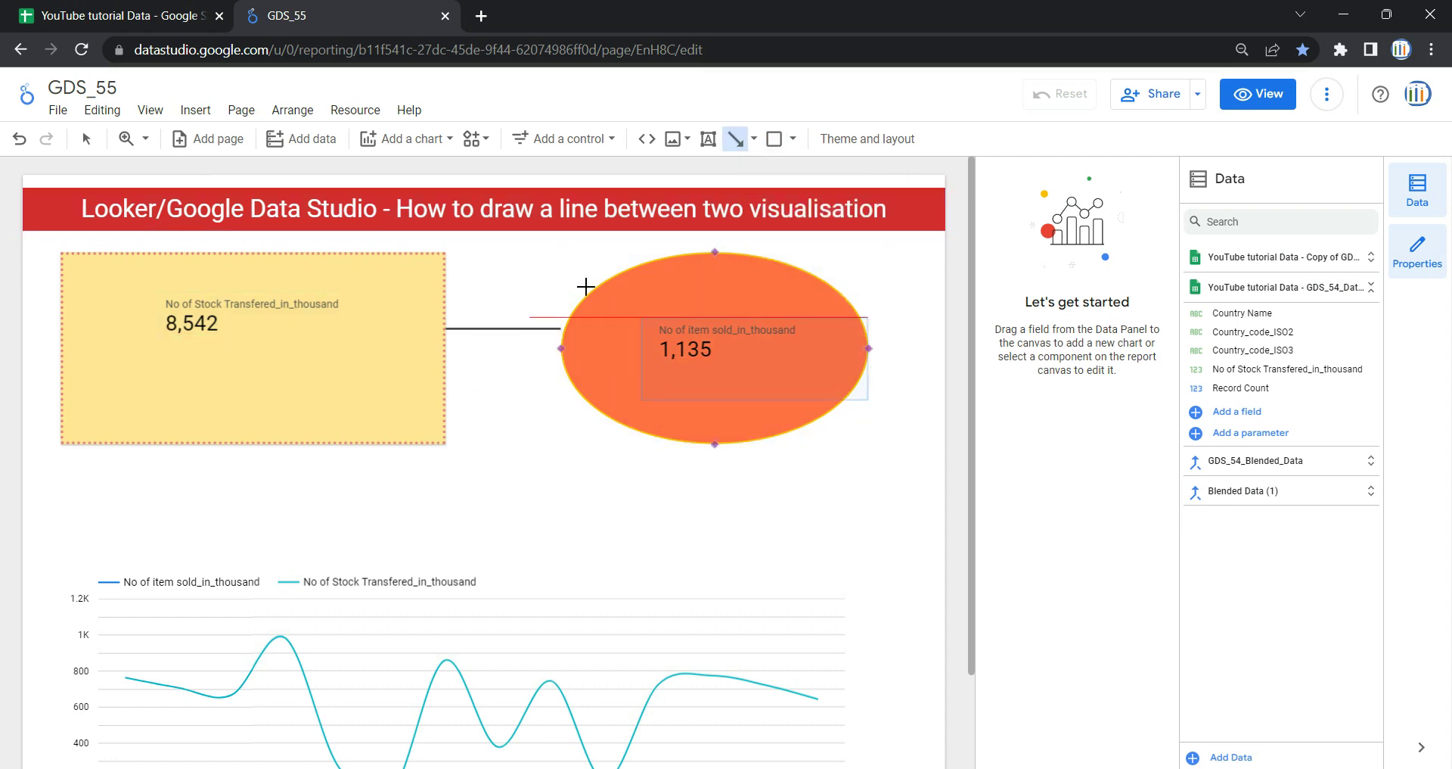
click(755, 140)
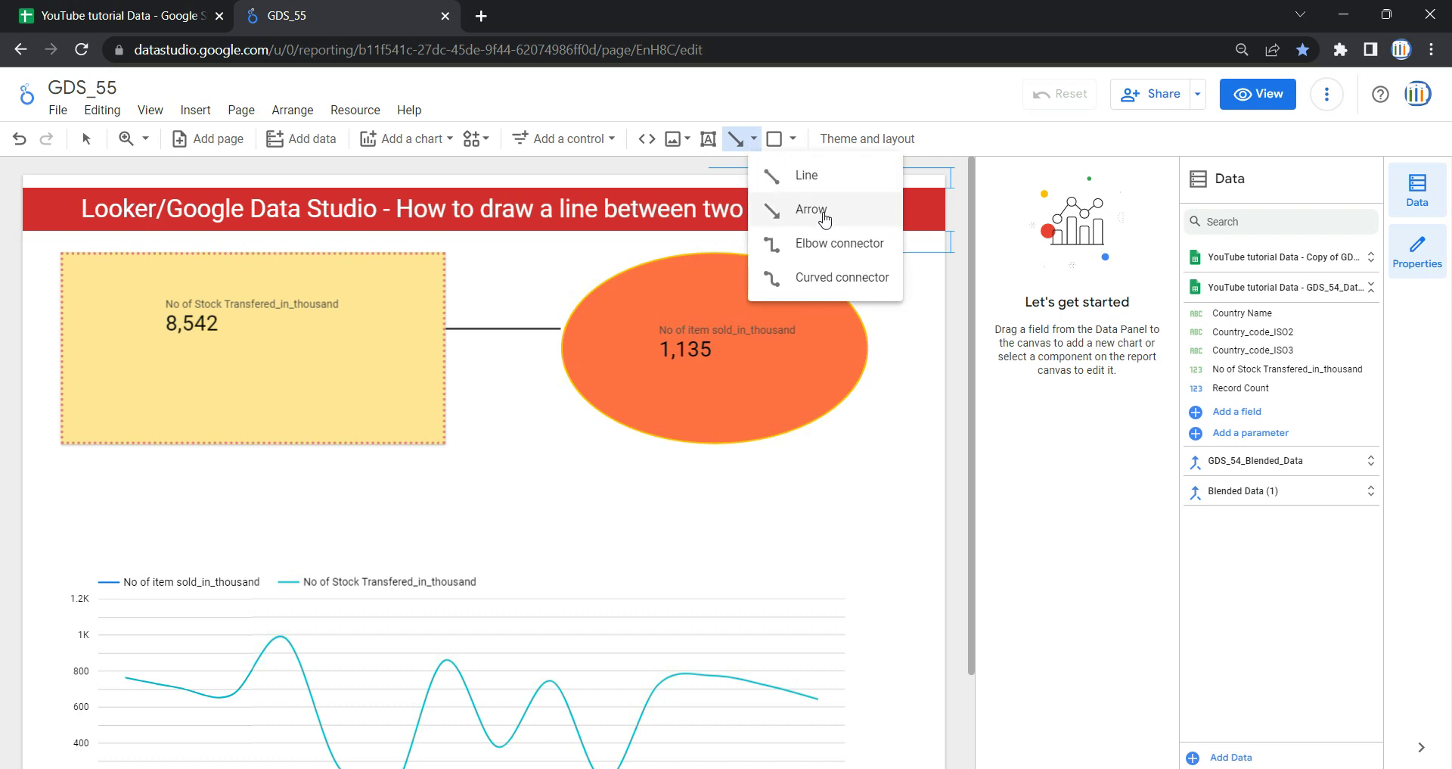
click(795, 201)
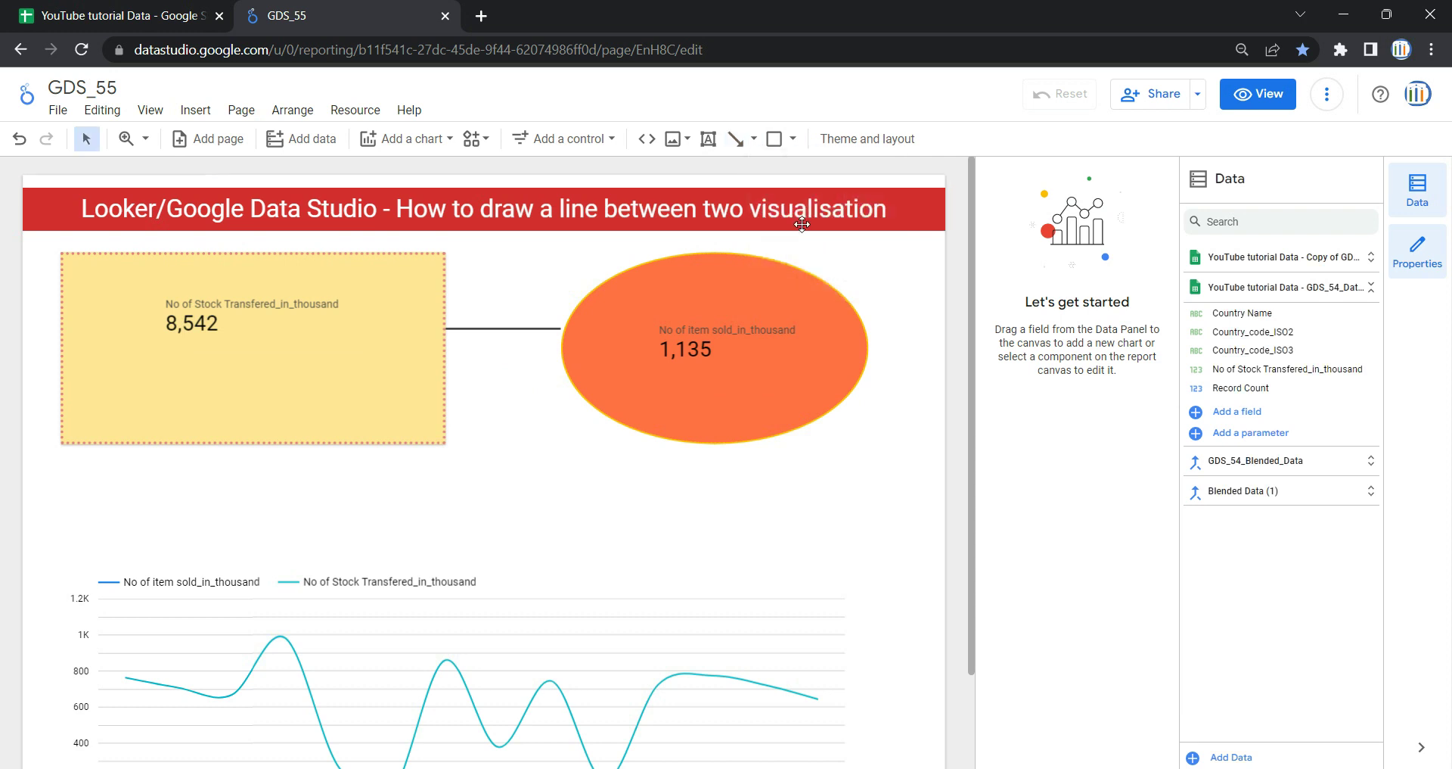
click(754, 140)
click(795, 214)
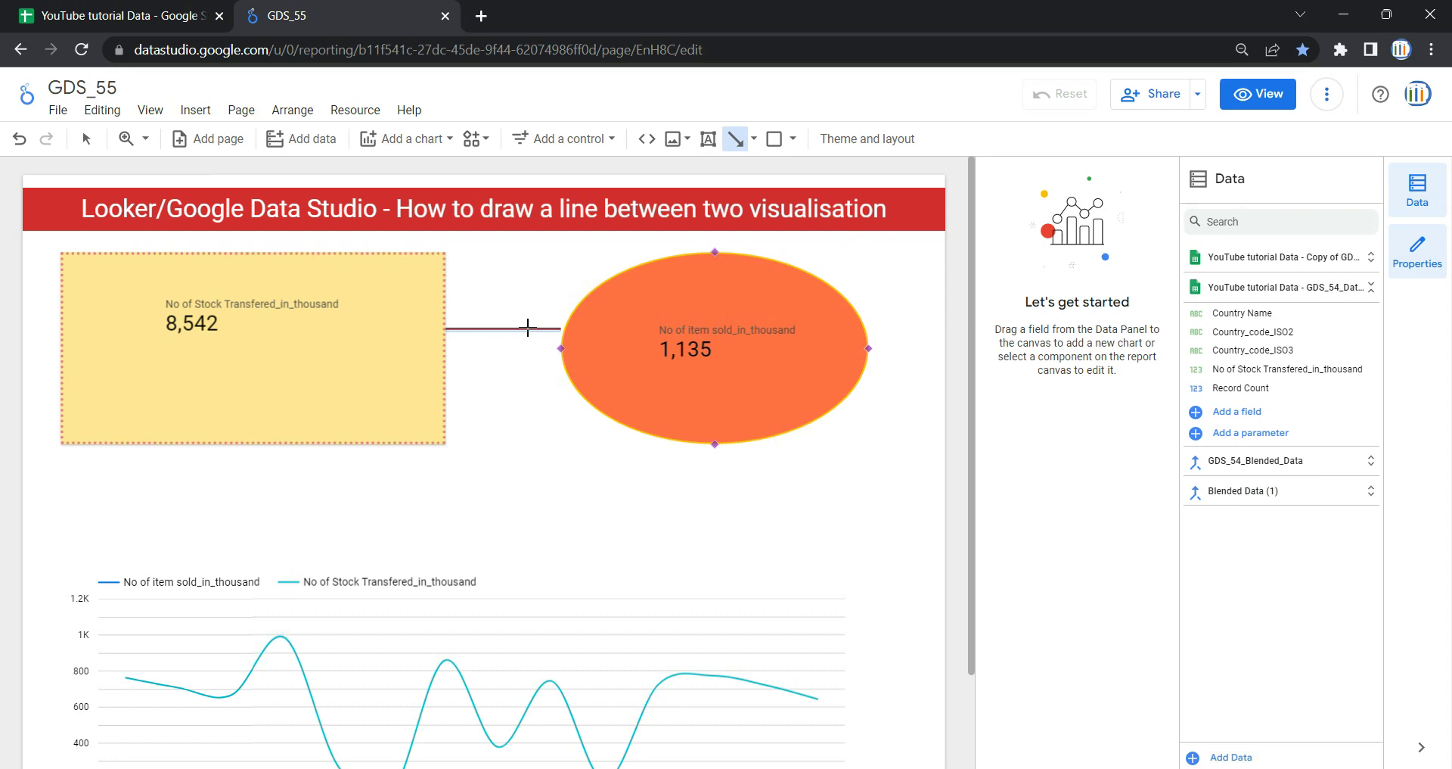
mouse_move(484, 328)
mouse_down()
mouse_move(502, 327)
mouse_move(509, 479)
mouse_move(495, 495)
mouse_up()
click(754, 139)
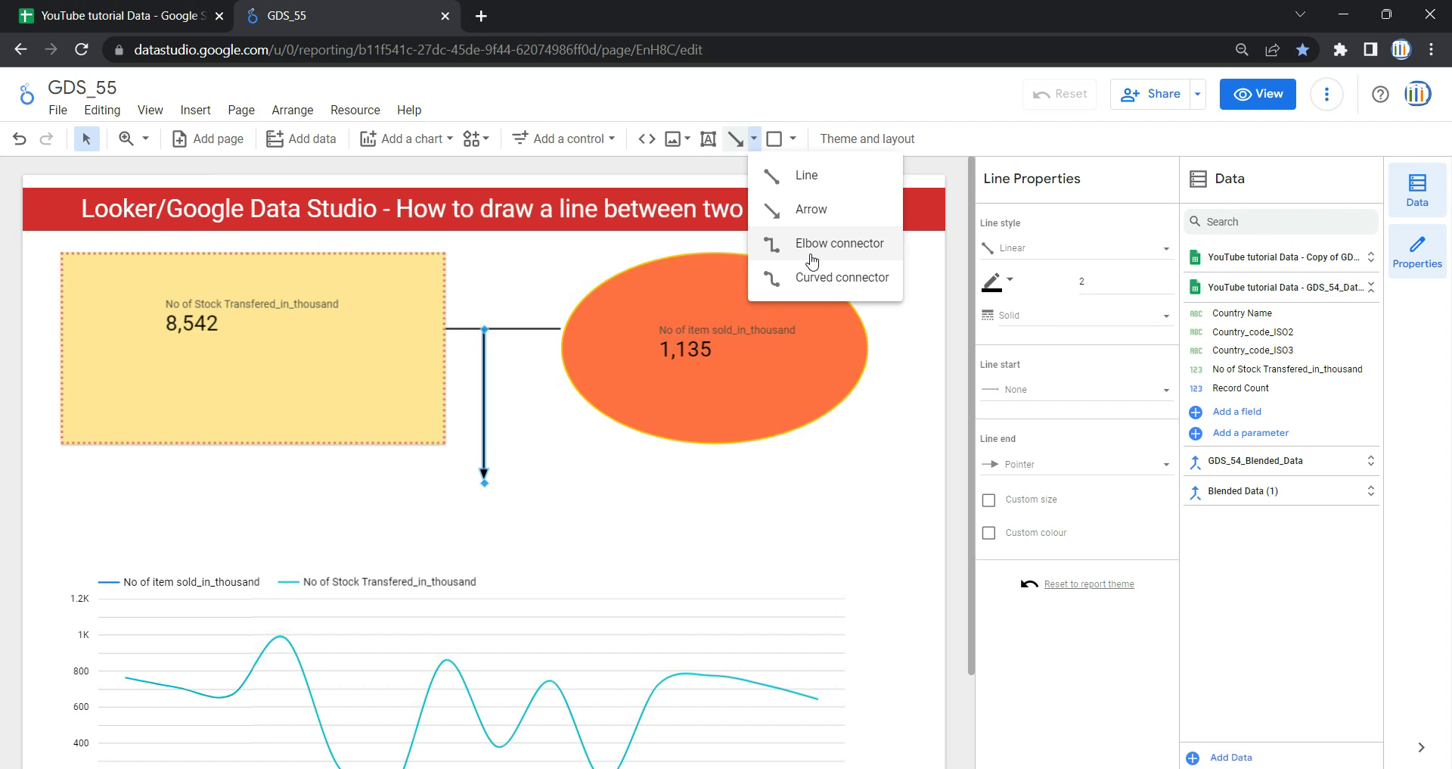
Draw an elbow connector from the yellow box's bottom, then shorten it to end above the chart.
click(811, 256)
click(755, 140)
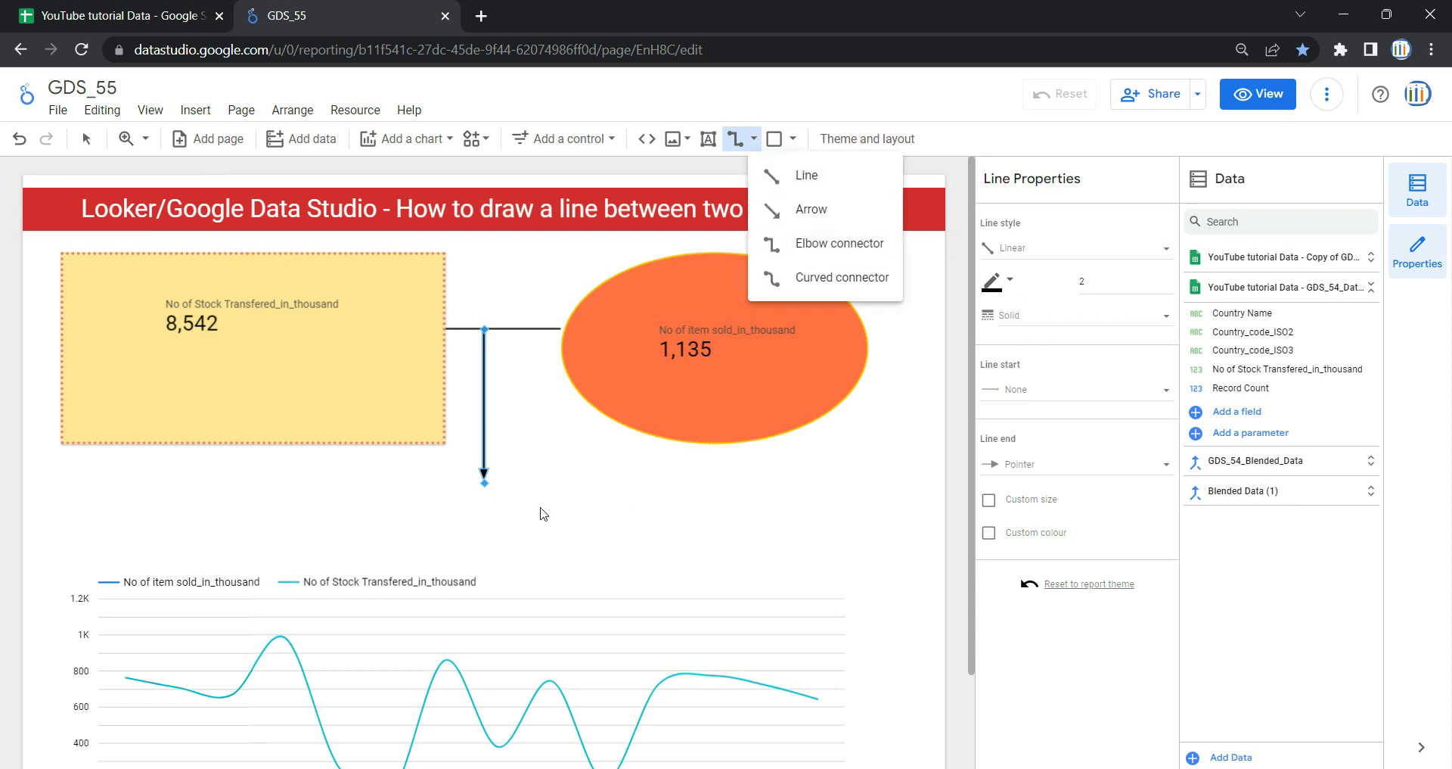
click(429, 524)
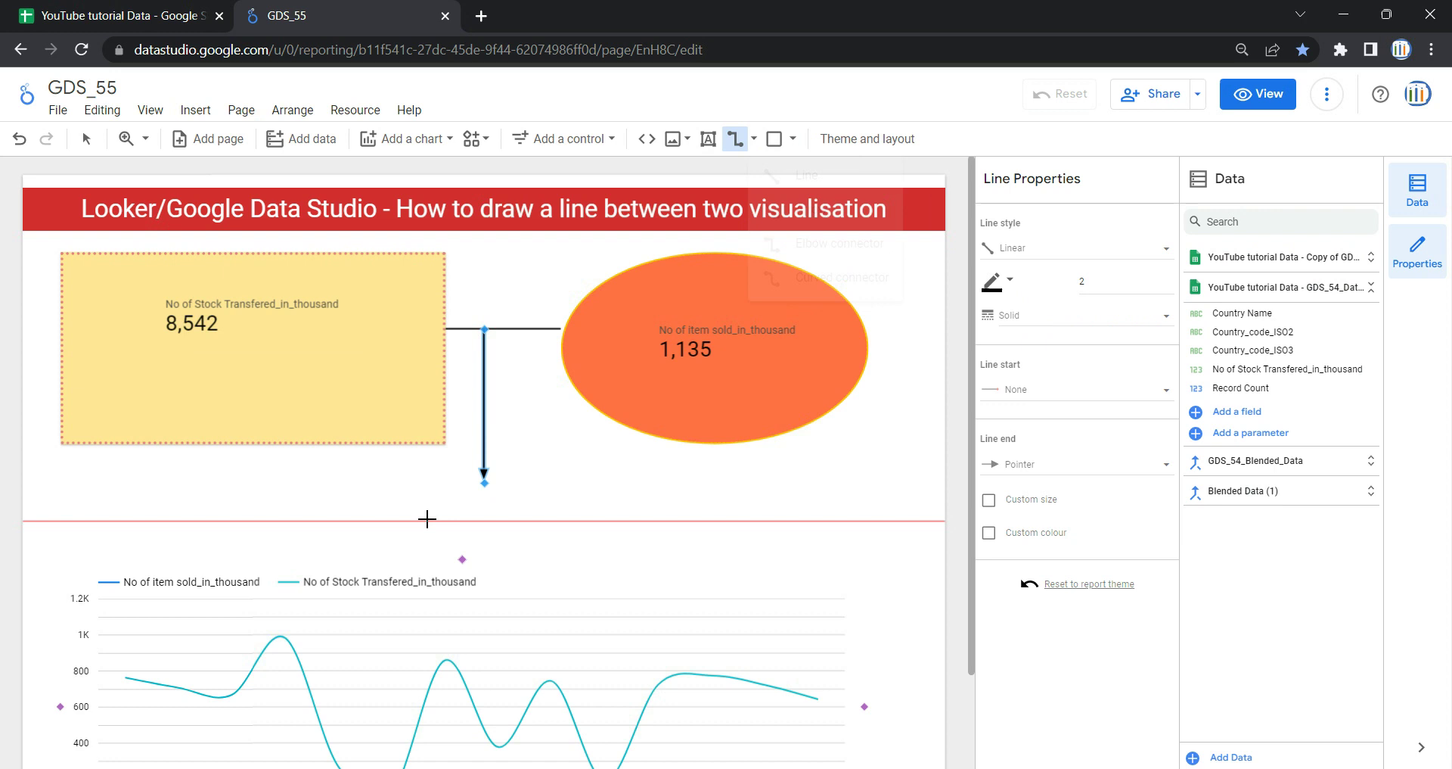
drag(330, 446, 844, 595)
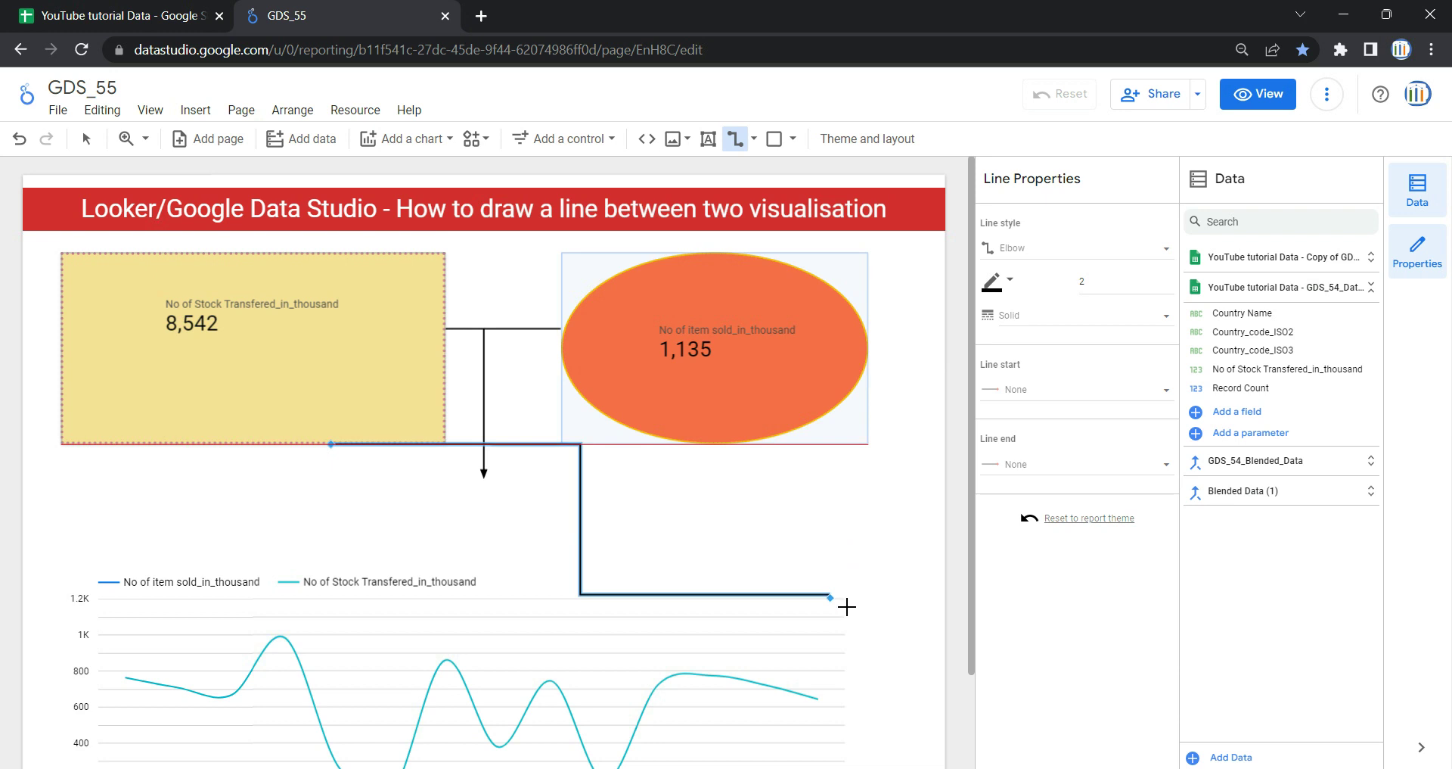
click(835, 491)
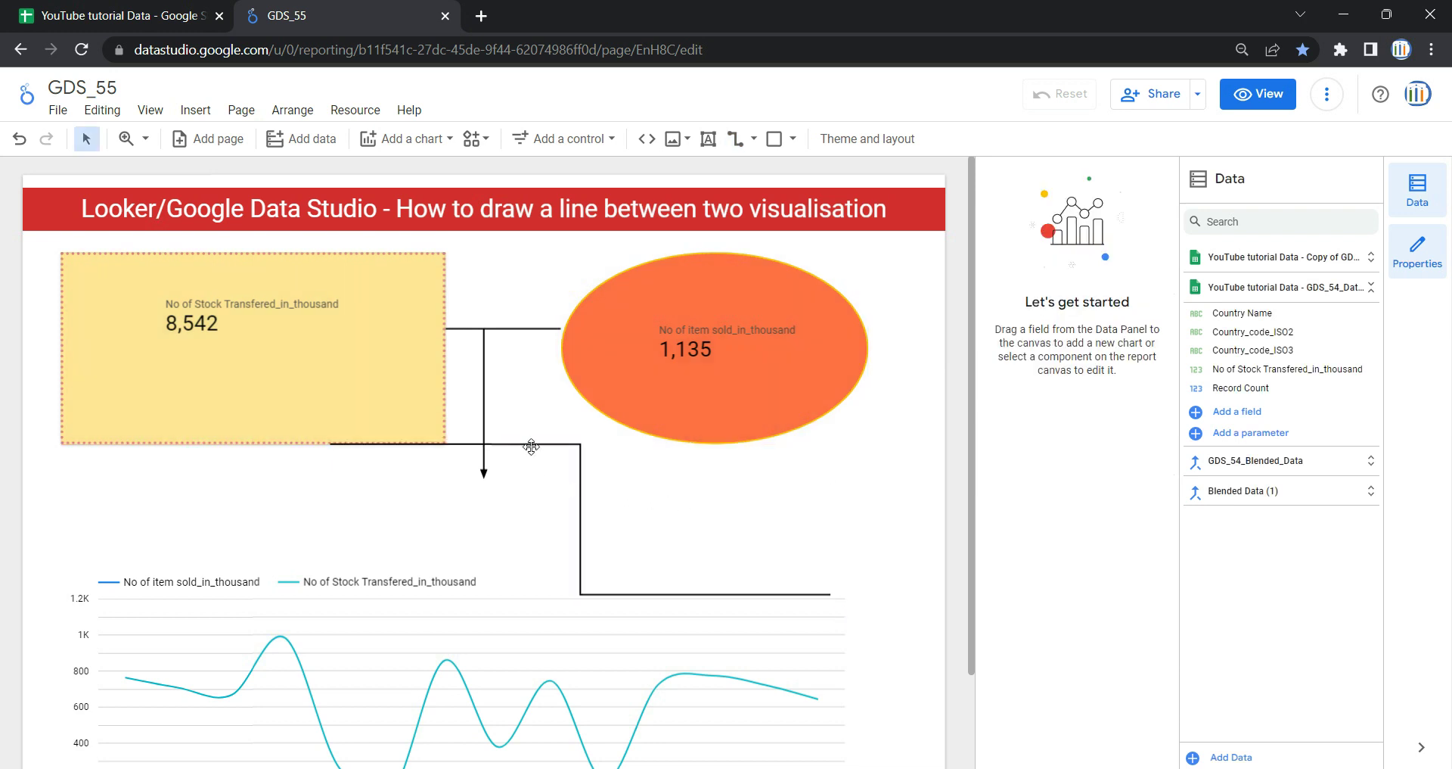
drag(531, 446, 528, 476)
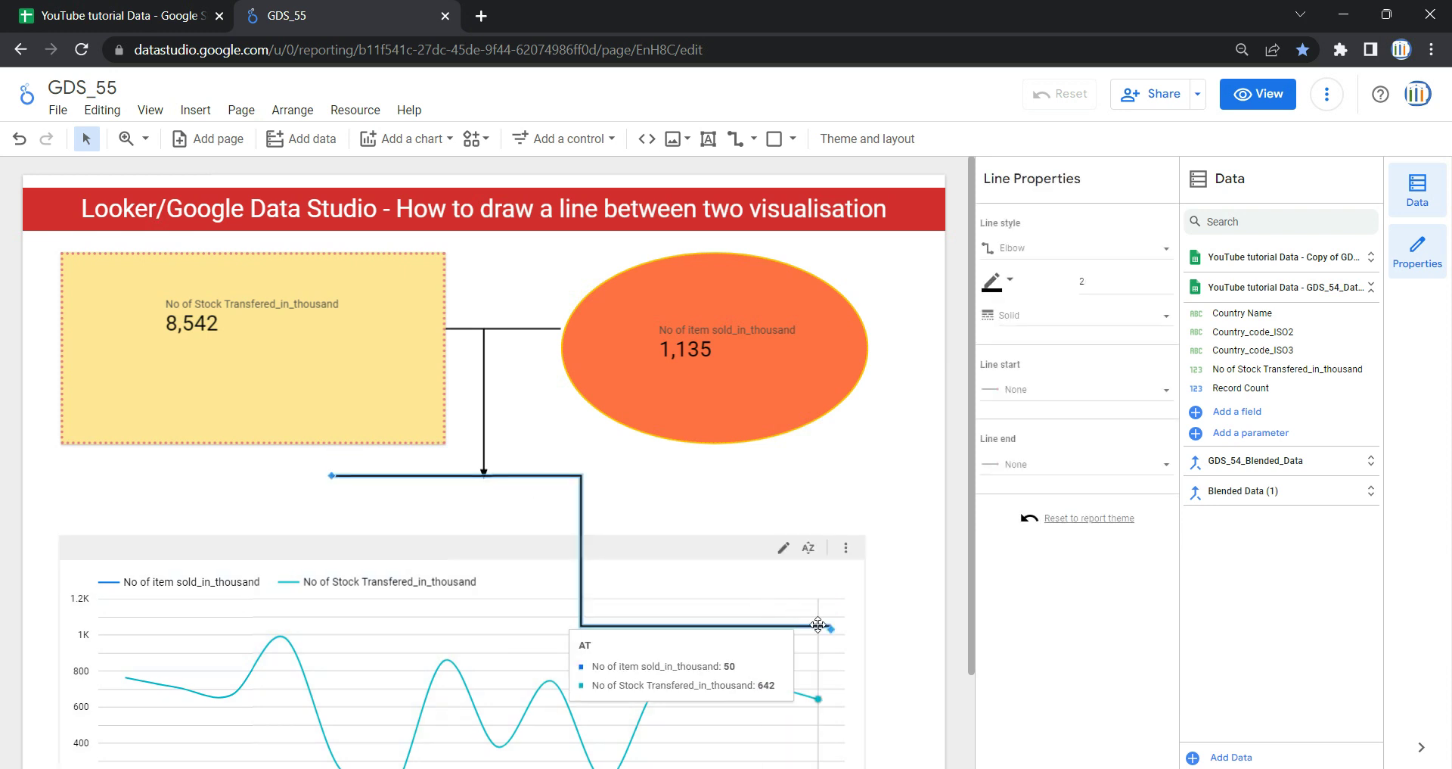
drag(825, 627, 679, 523)
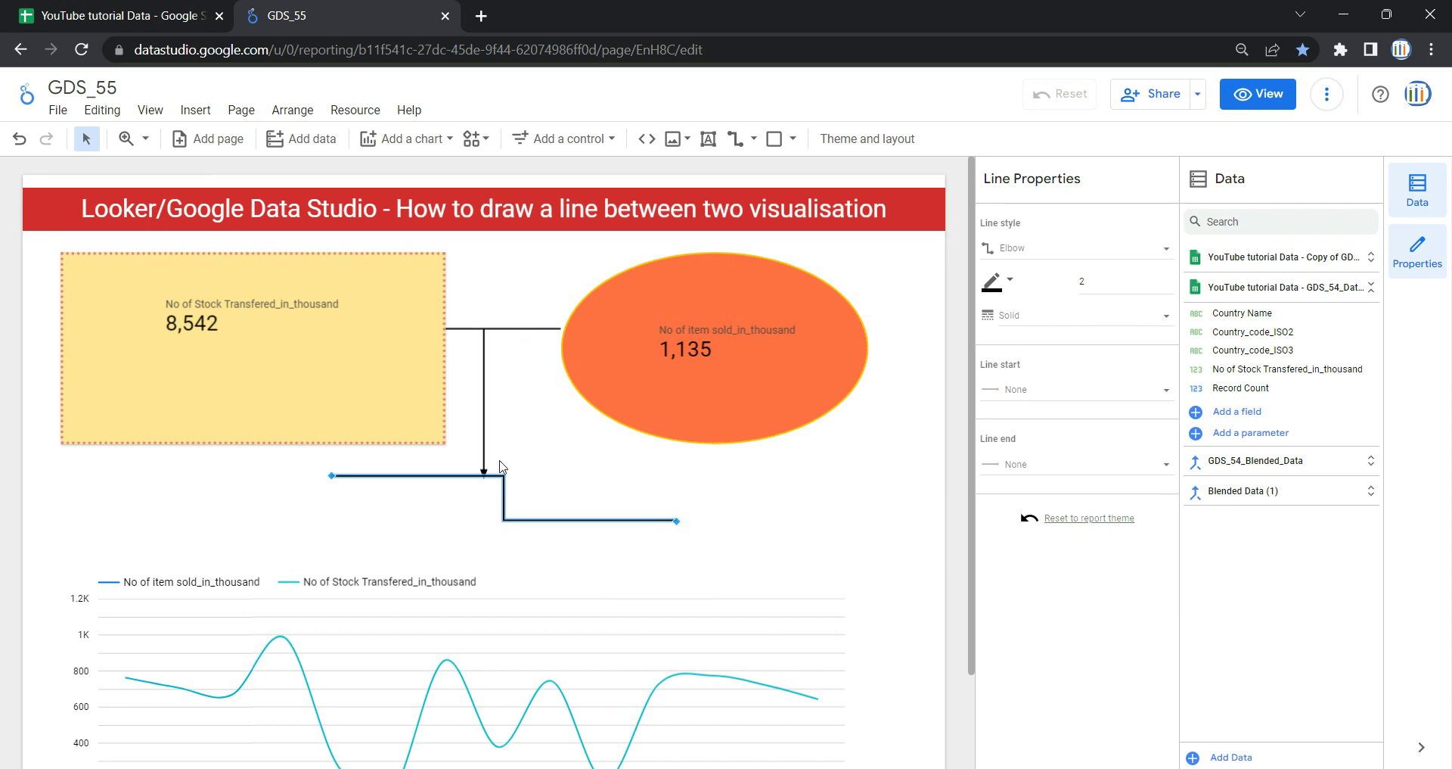
Move the short elbow connector up beside the ellipse and delete the straight line.
click(339, 493)
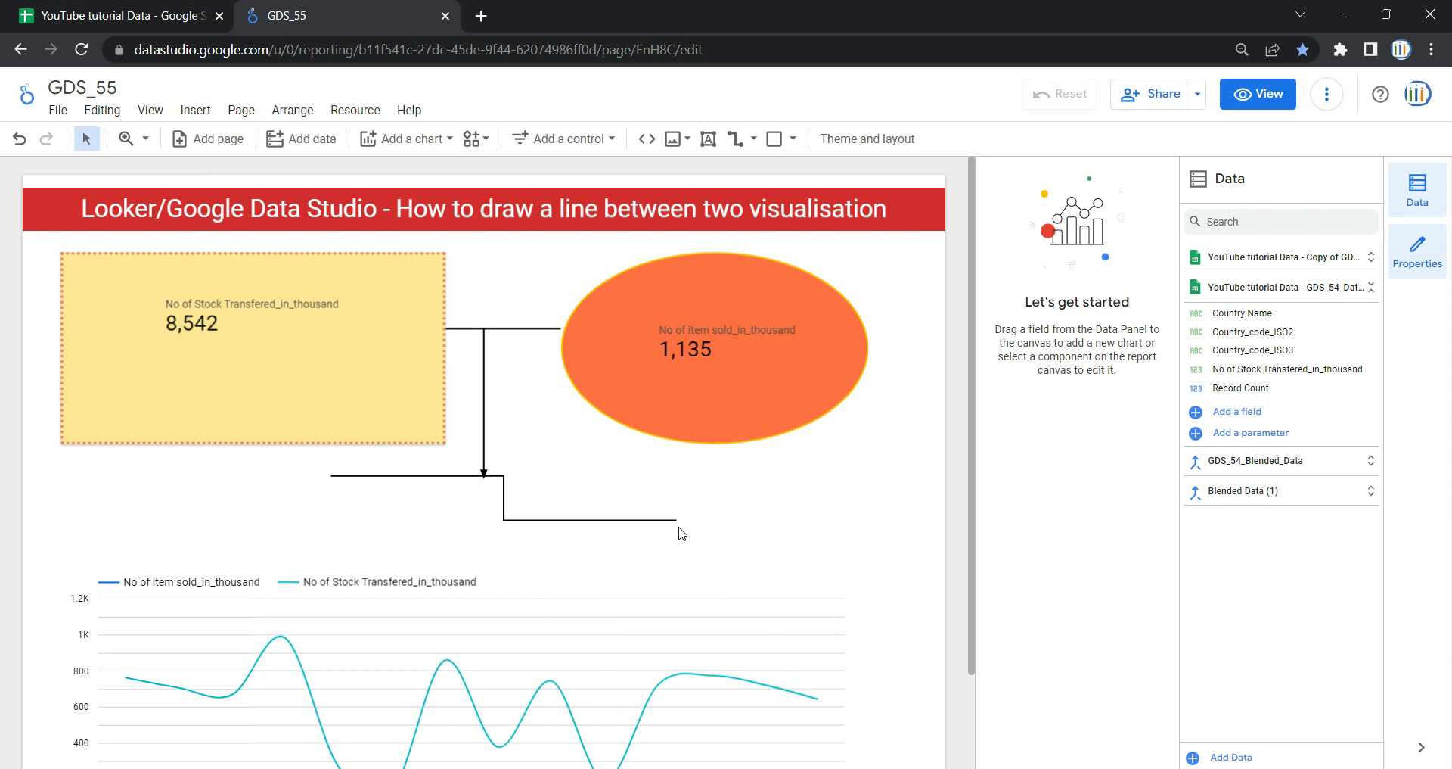
drag(517, 512, 540, 360)
shift+click(556, 327)
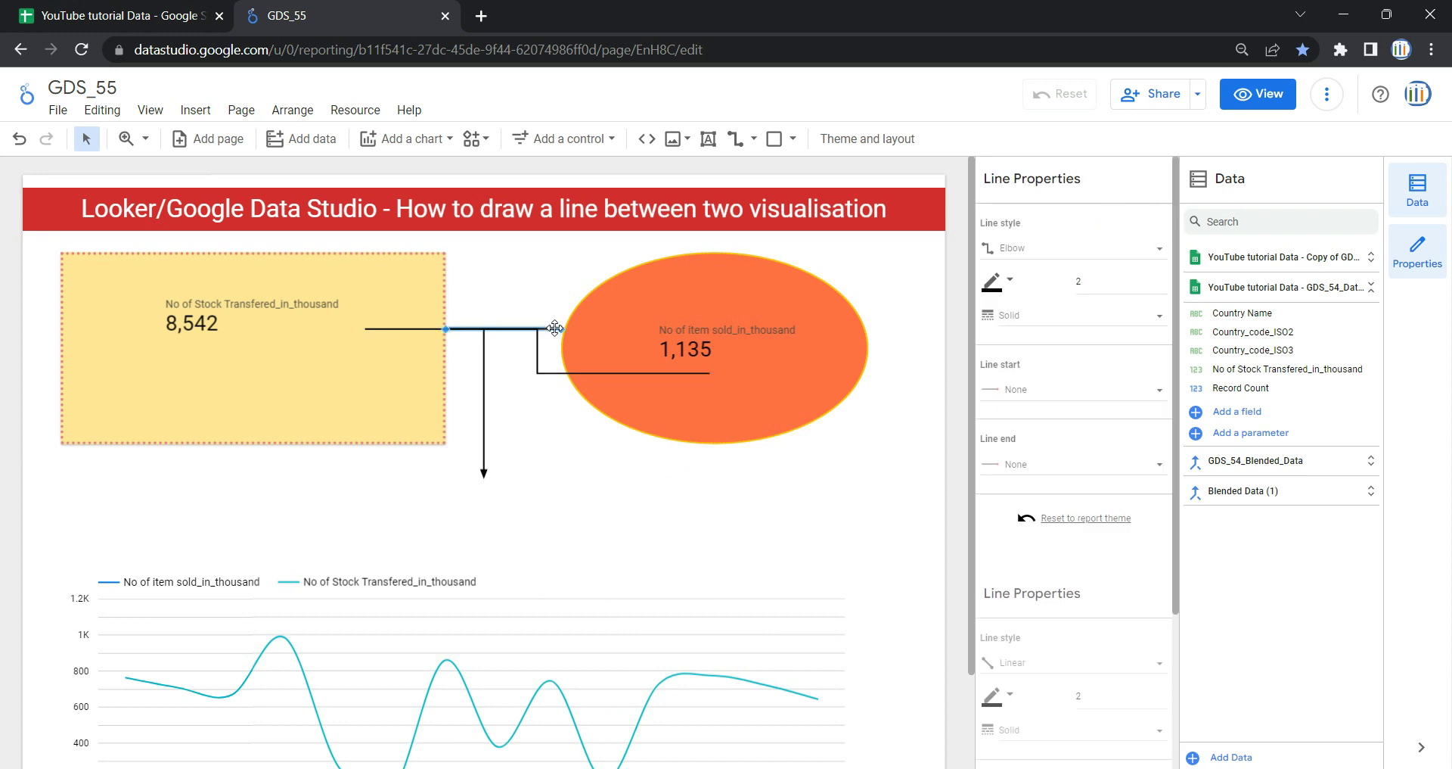
key(Delete)
Snap the elbow connector's ends to the rectangle's right edge and the ellipse's left edge.
click(709, 376)
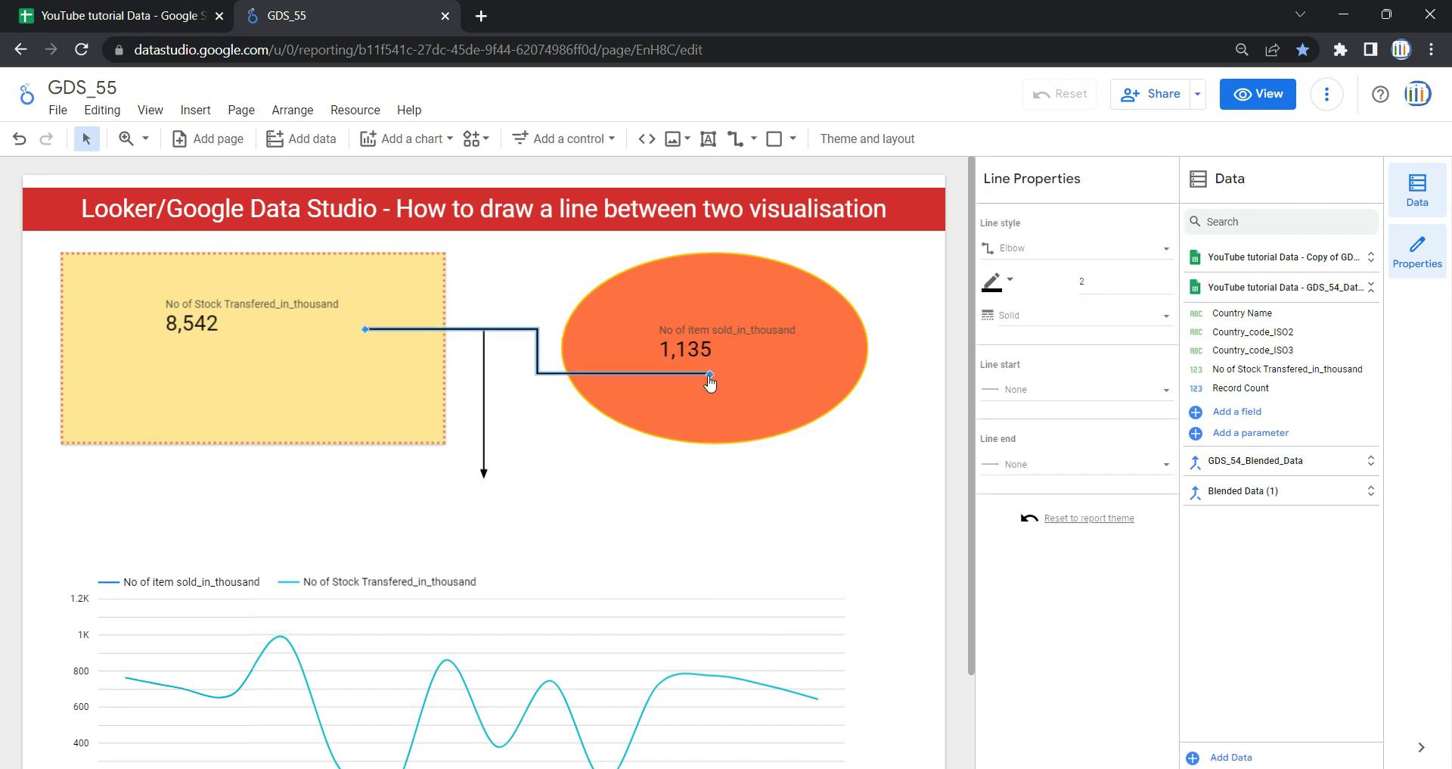
drag(710, 375, 560, 367)
drag(366, 329, 429, 328)
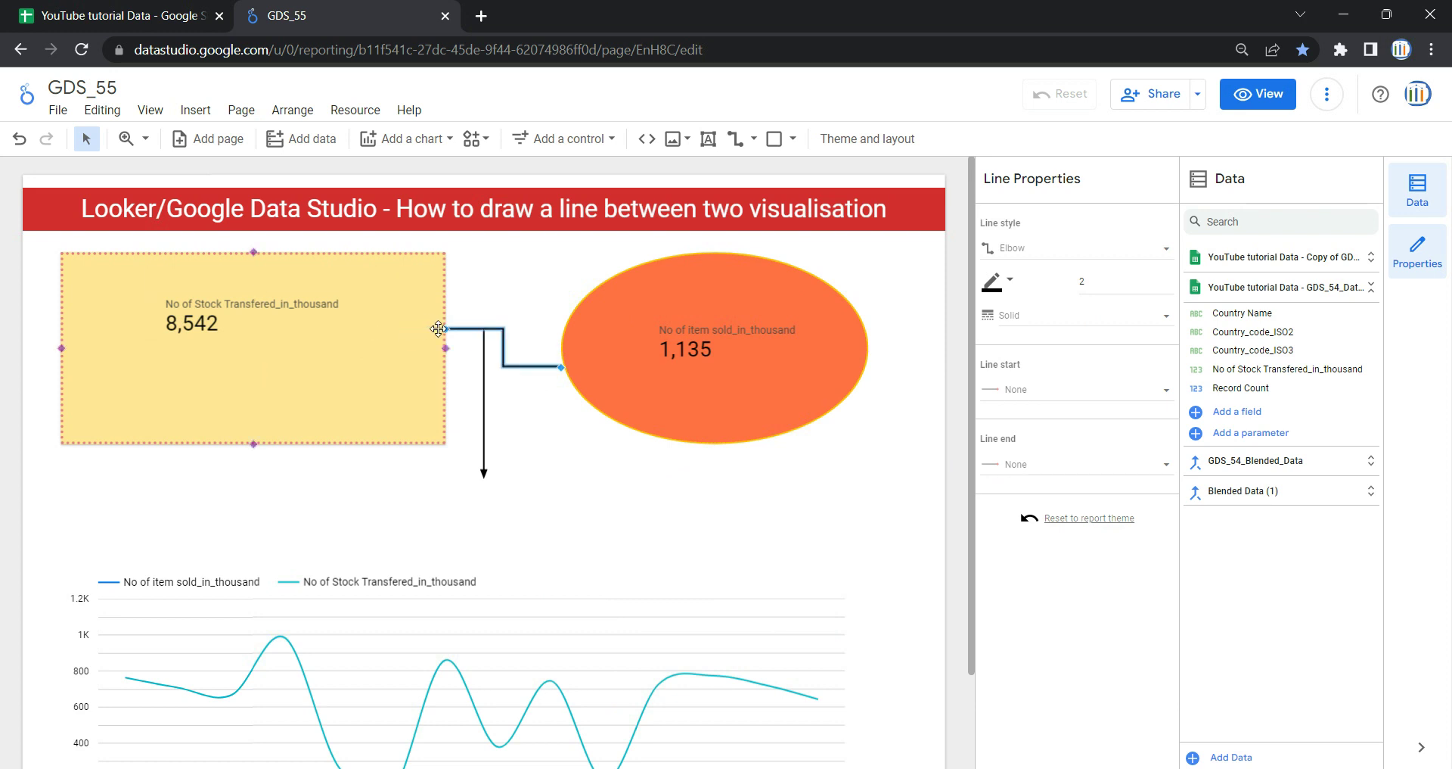
click(643, 460)
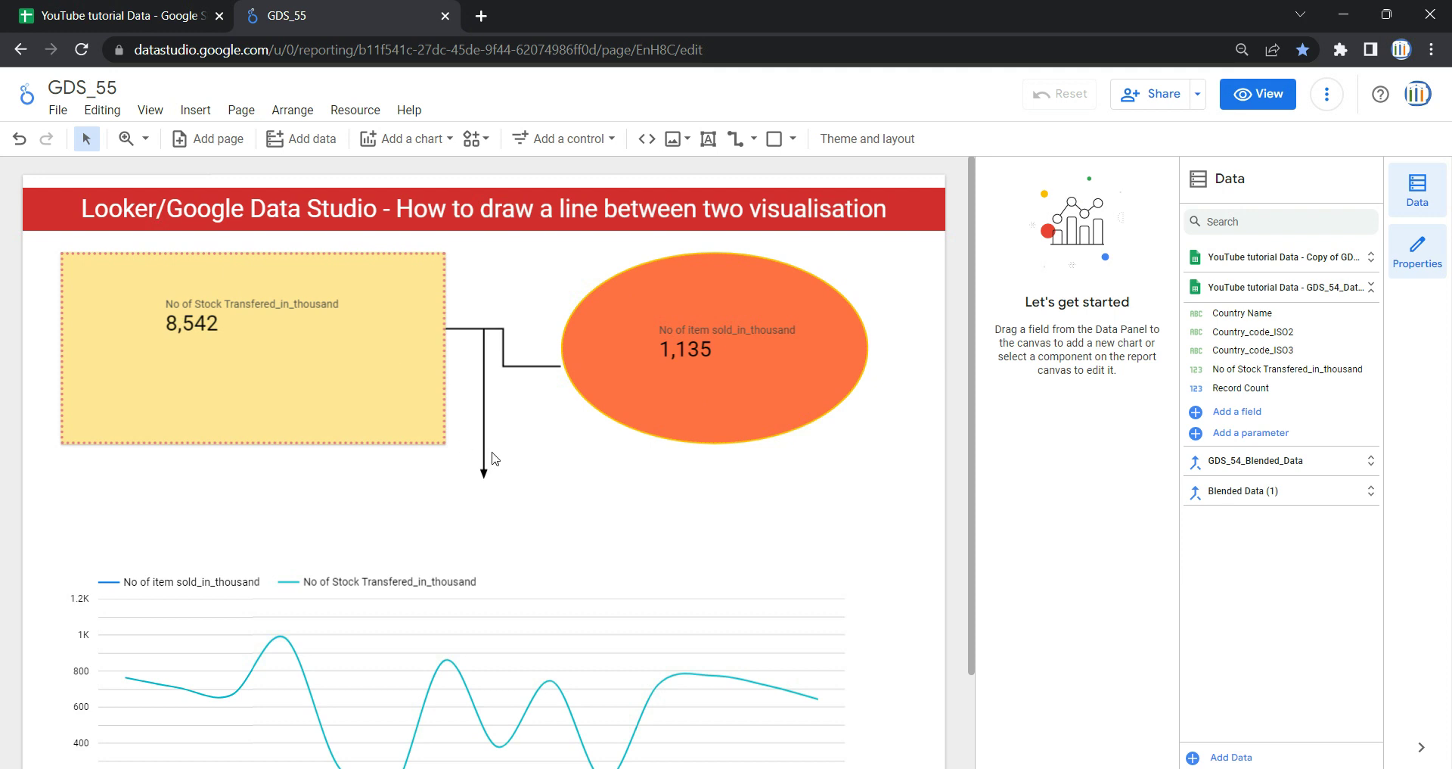
Draw a curved connector from the yellow rectangle to the orange ellipse and select the old elbow connector.
click(754, 138)
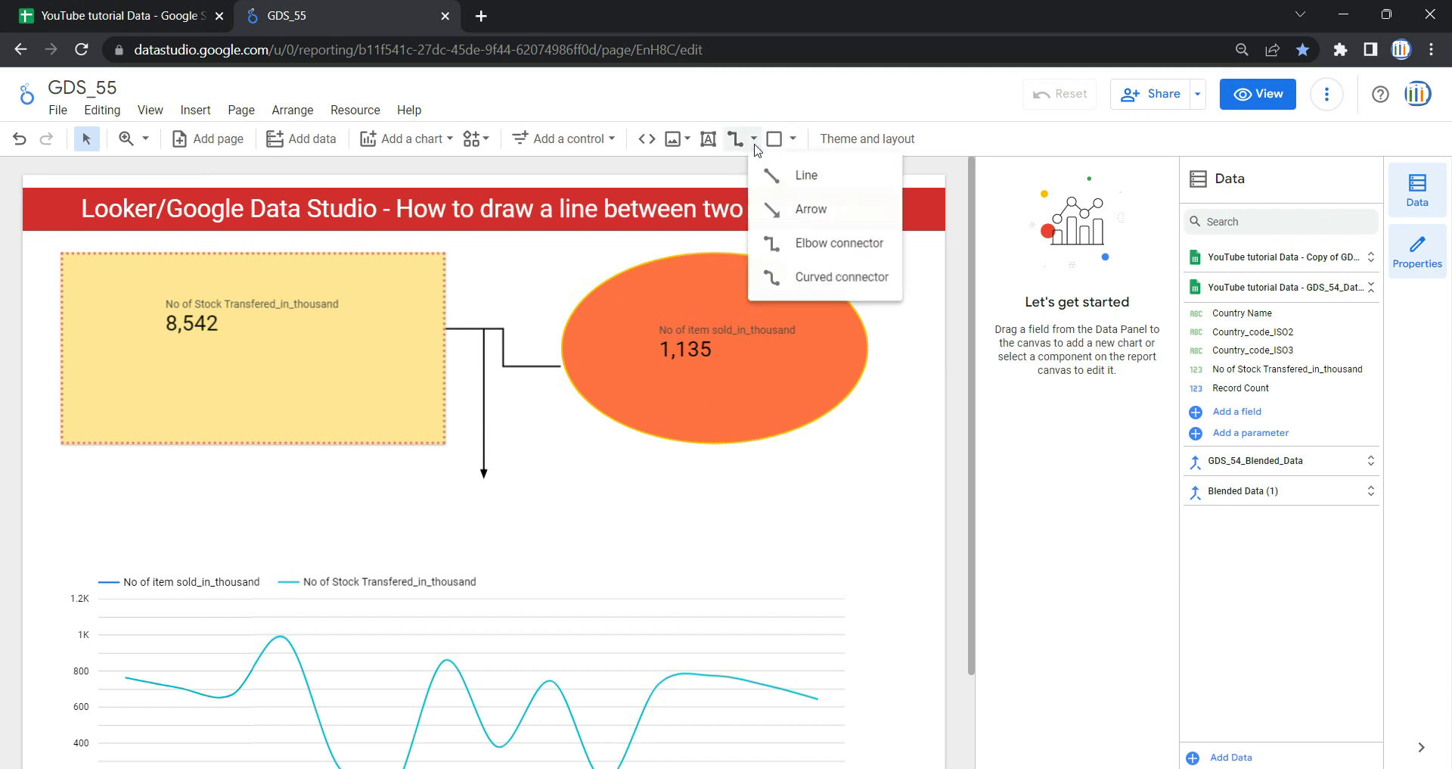
click(861, 278)
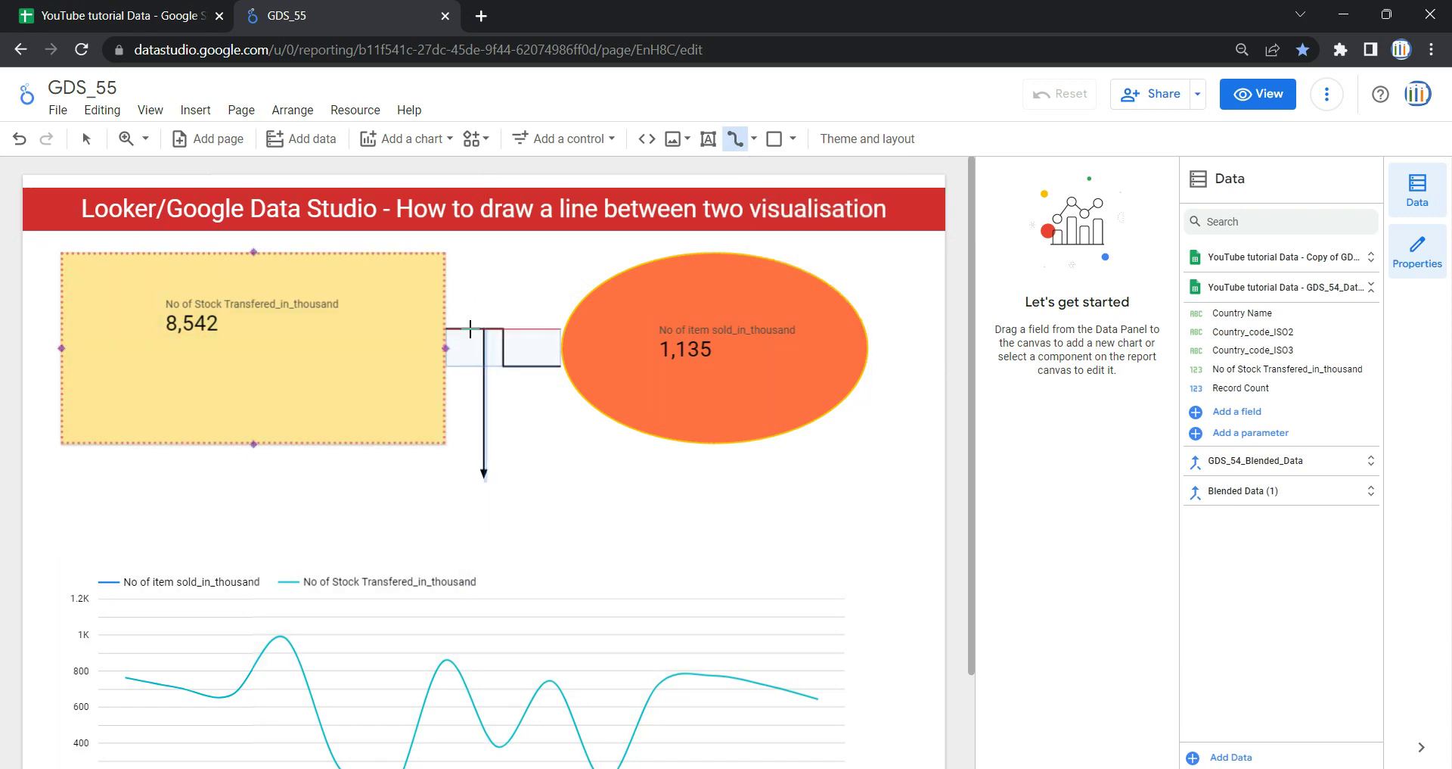
drag(451, 288, 561, 329)
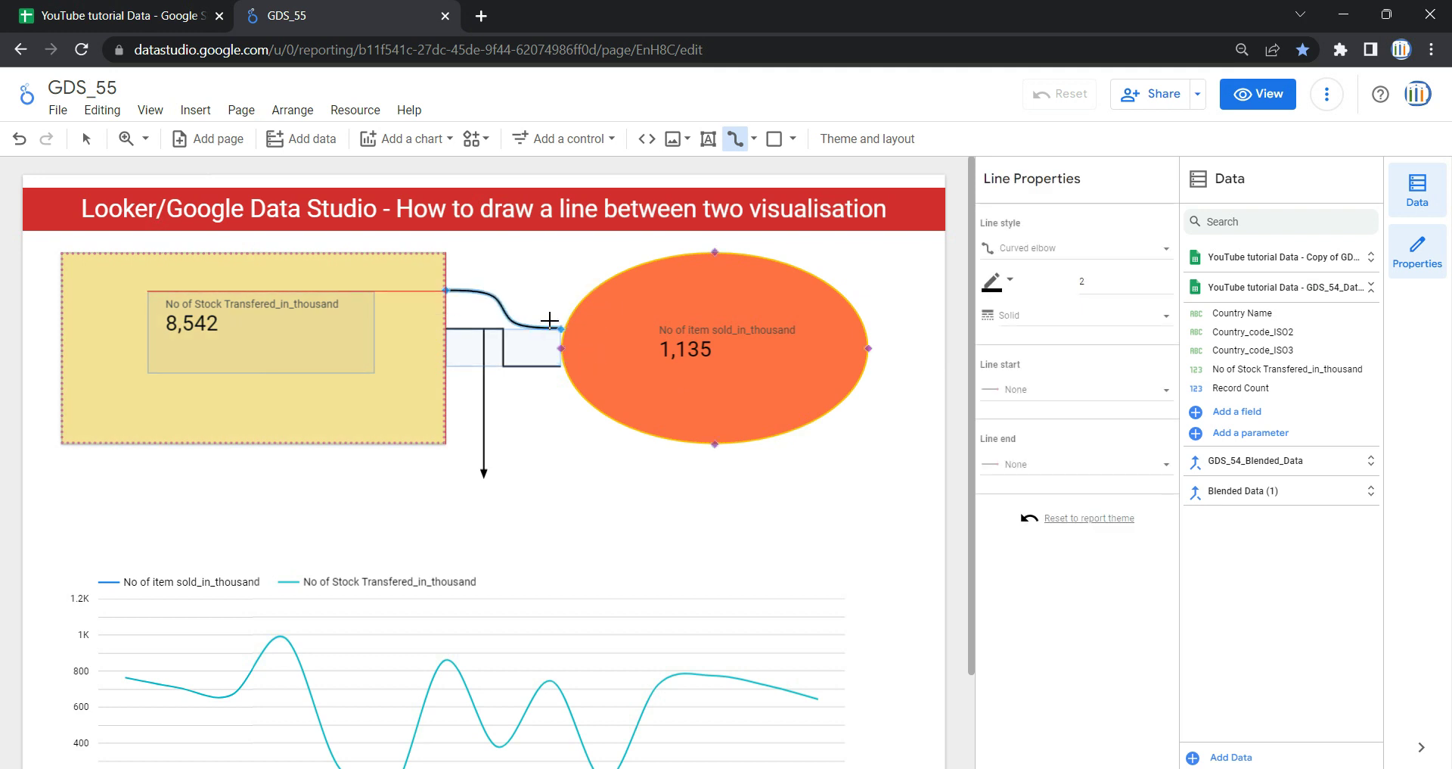
click(516, 366)
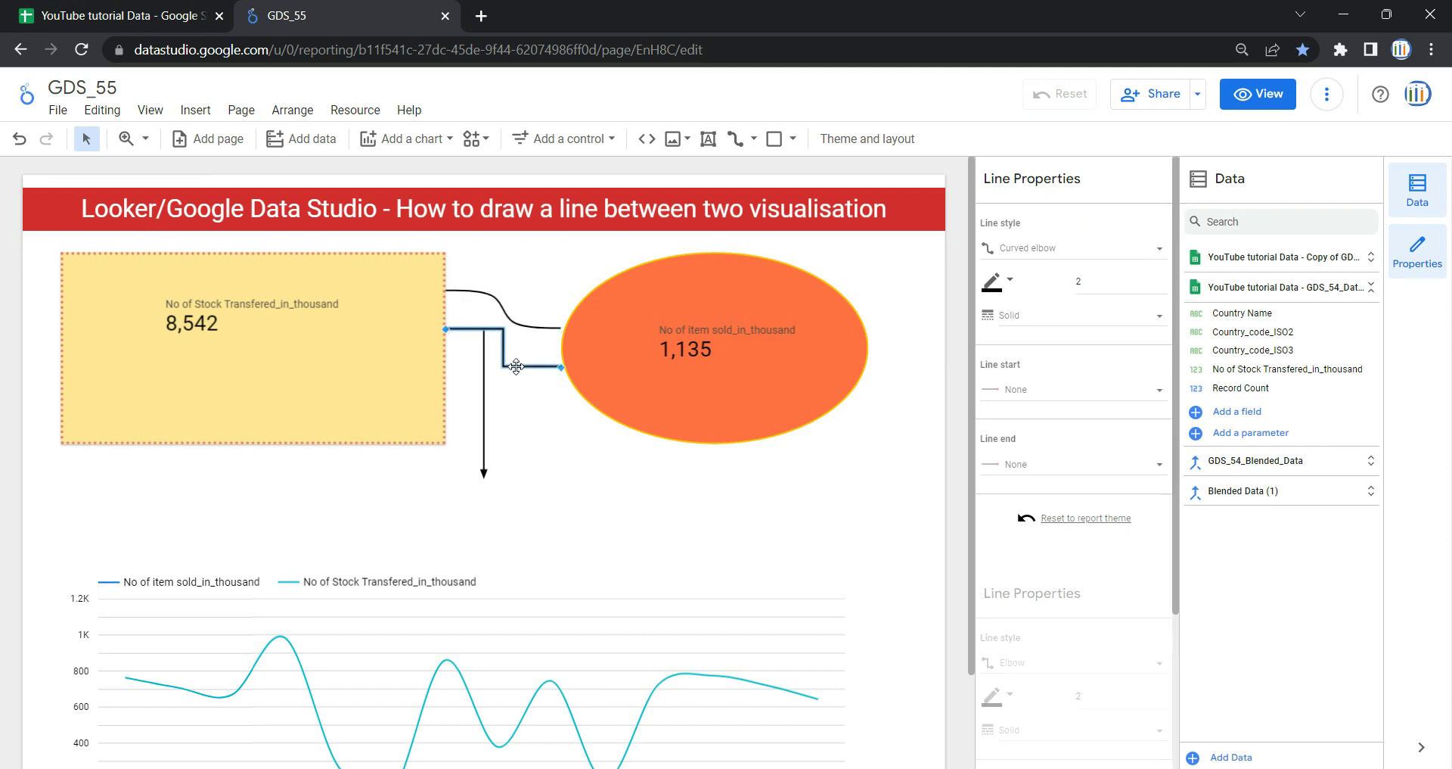
Delete the old elbow connector and stretch the arrow from the curved connector down to the line chart.
key(Delete)
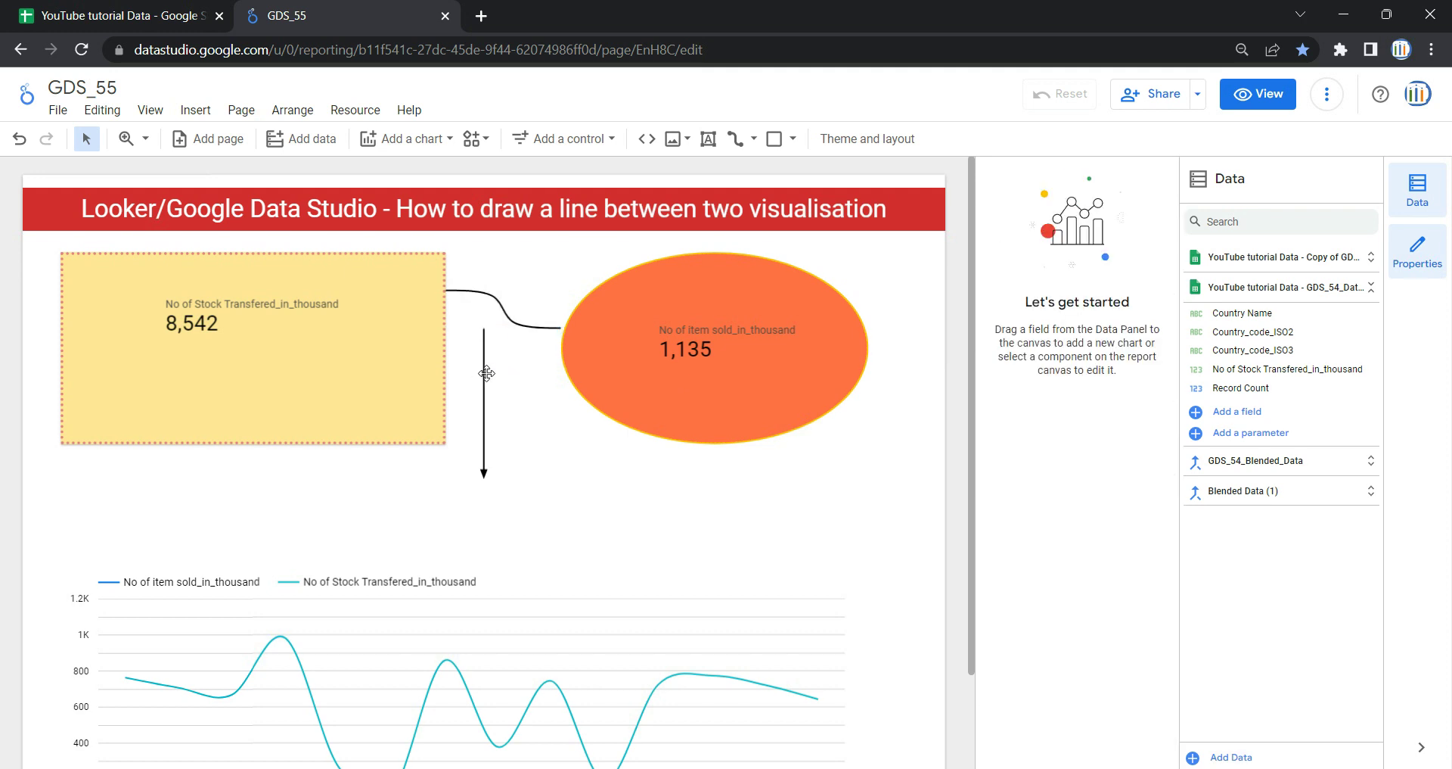
drag(484, 374, 509, 370)
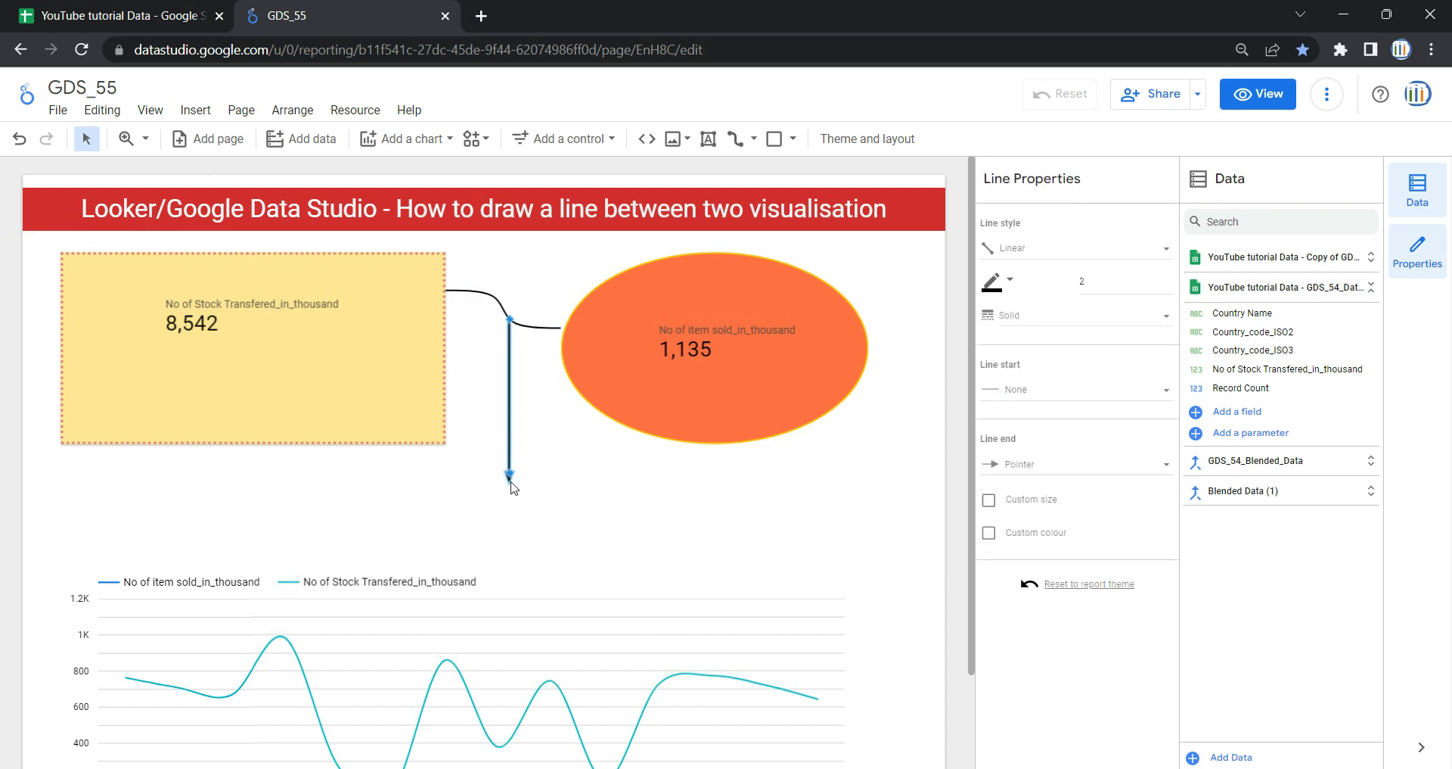
drag(510, 474, 505, 558)
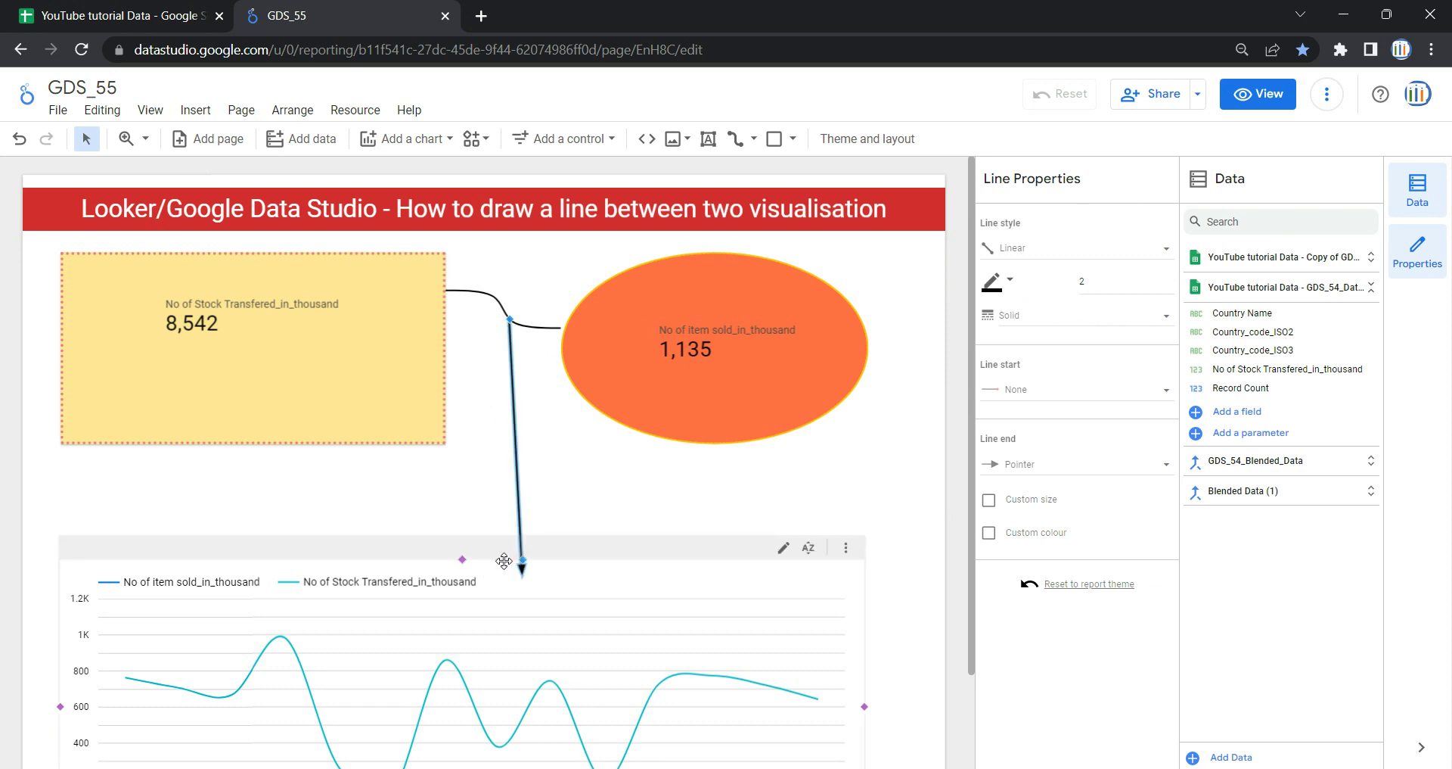
click(527, 378)
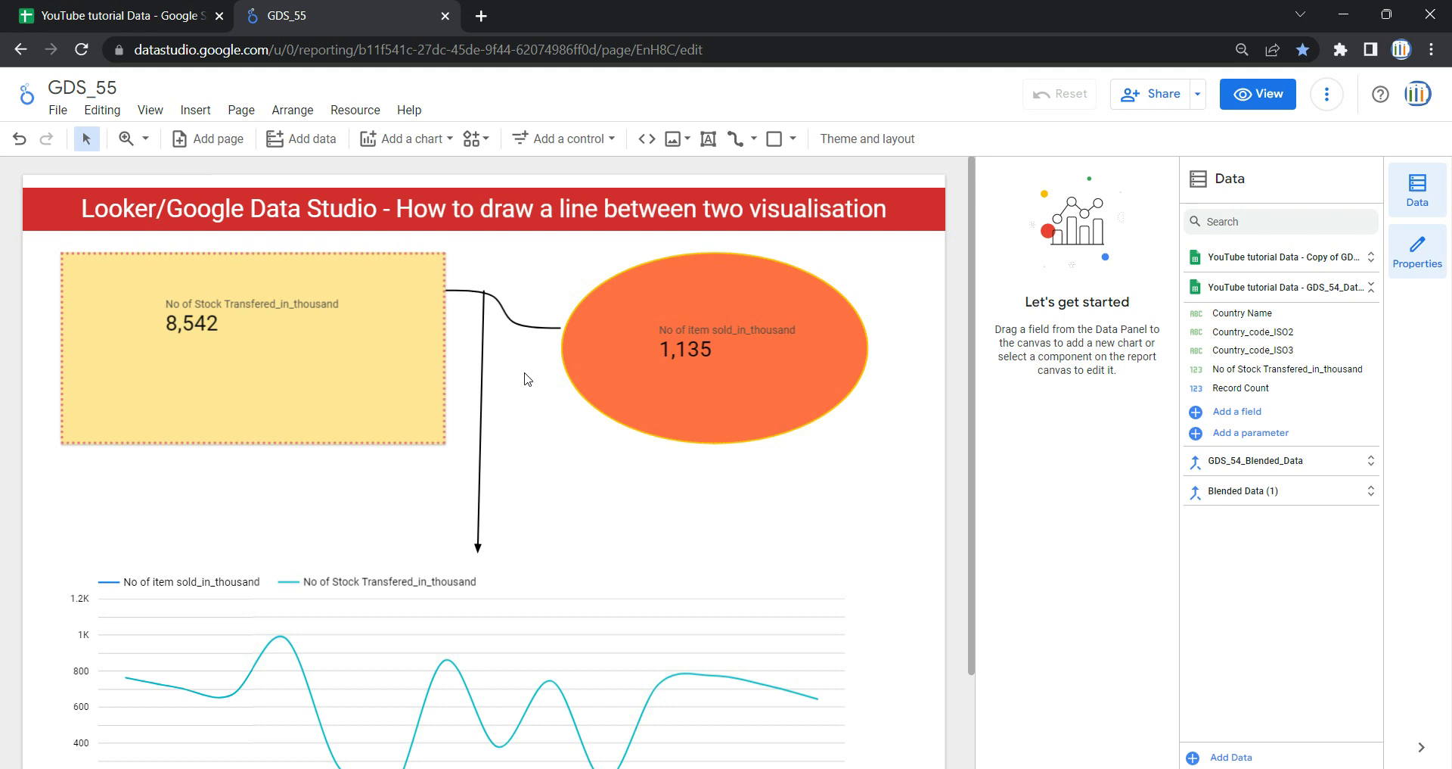
Switch the GDS_55 report to view mode to preview the finished page.
click(1245, 111)
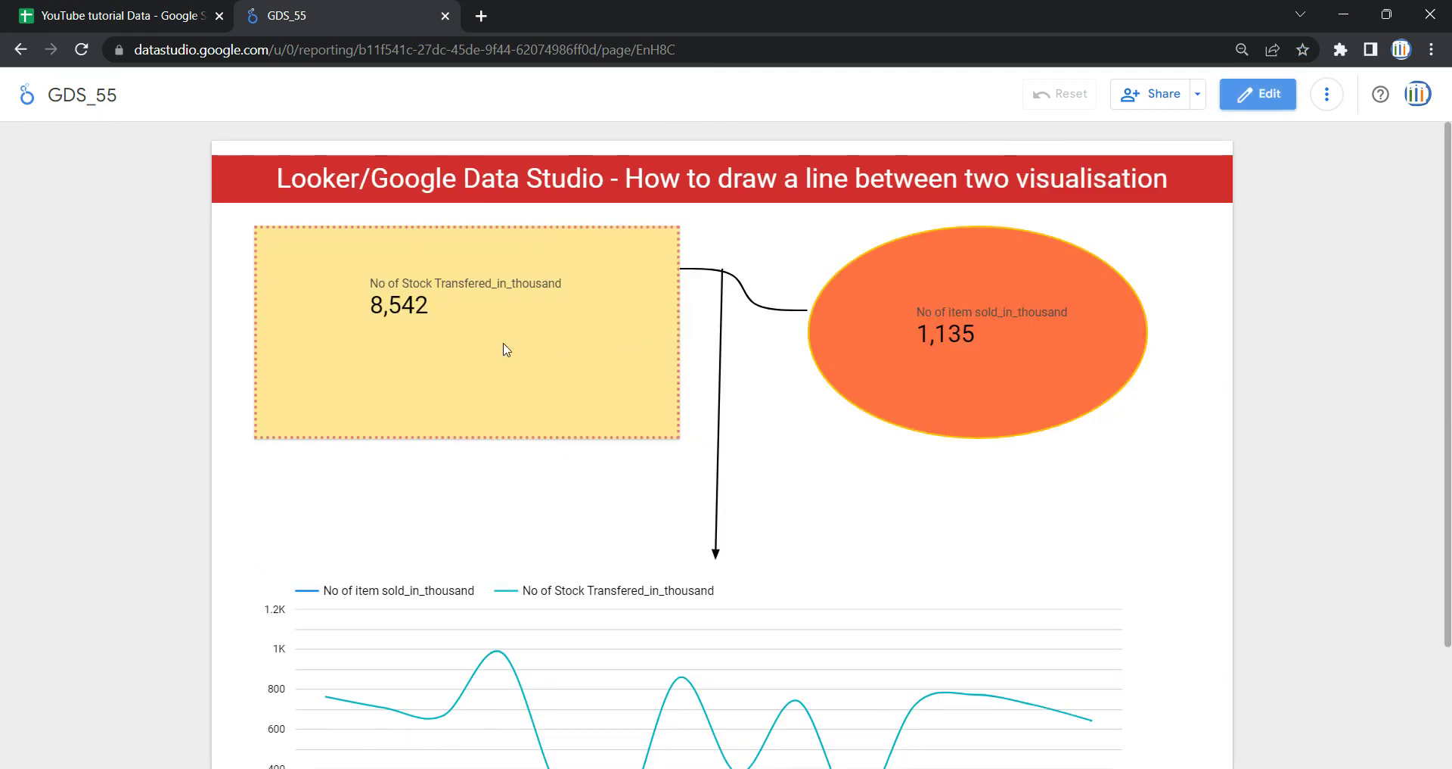